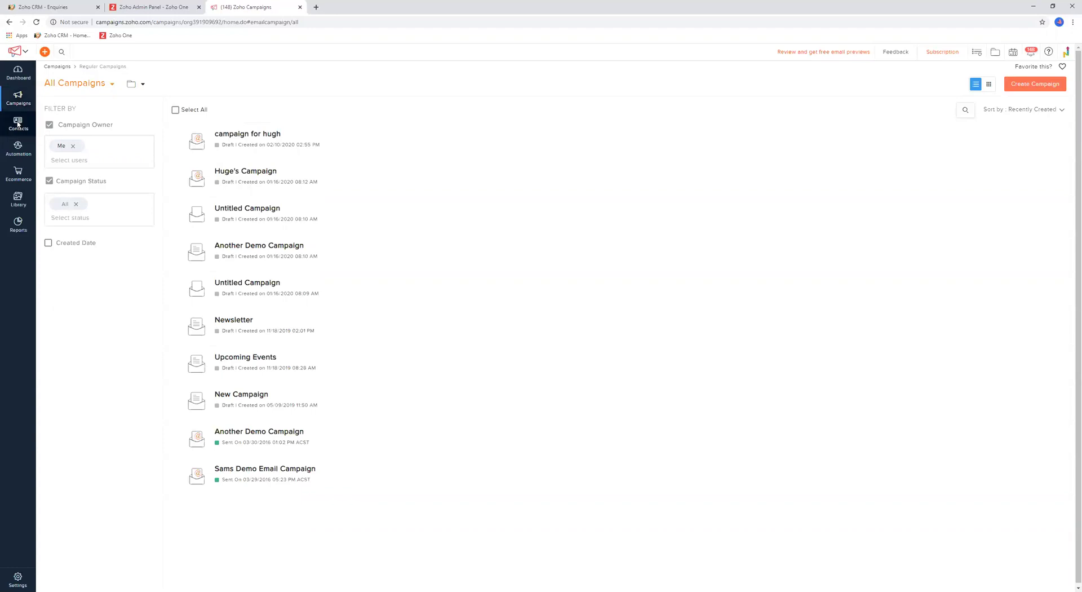
- Open the Sync Services page for contacts
left_click(18, 128)
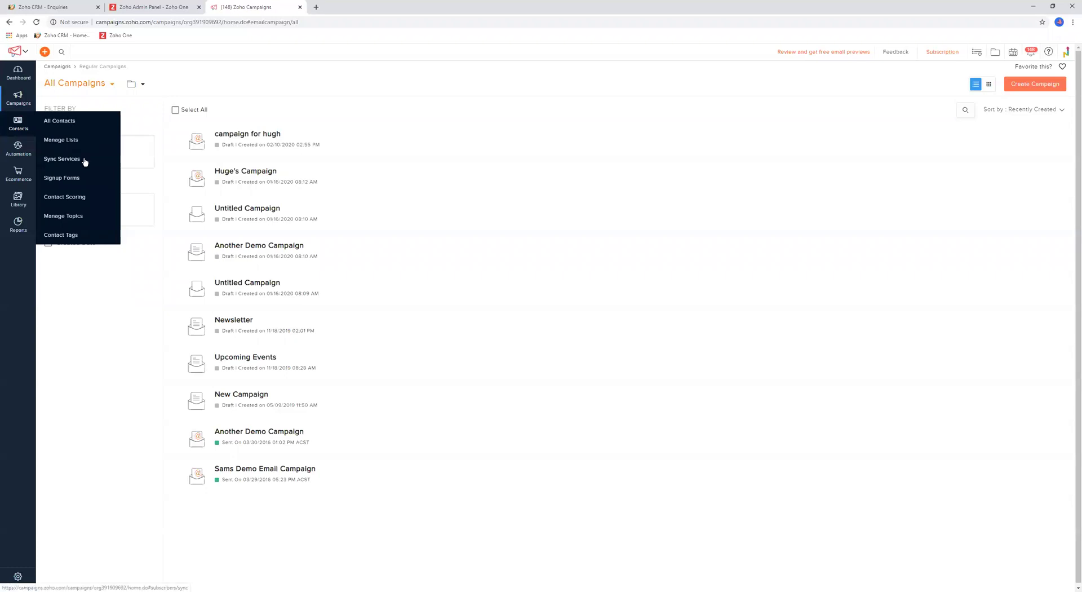
left_click(65, 160)
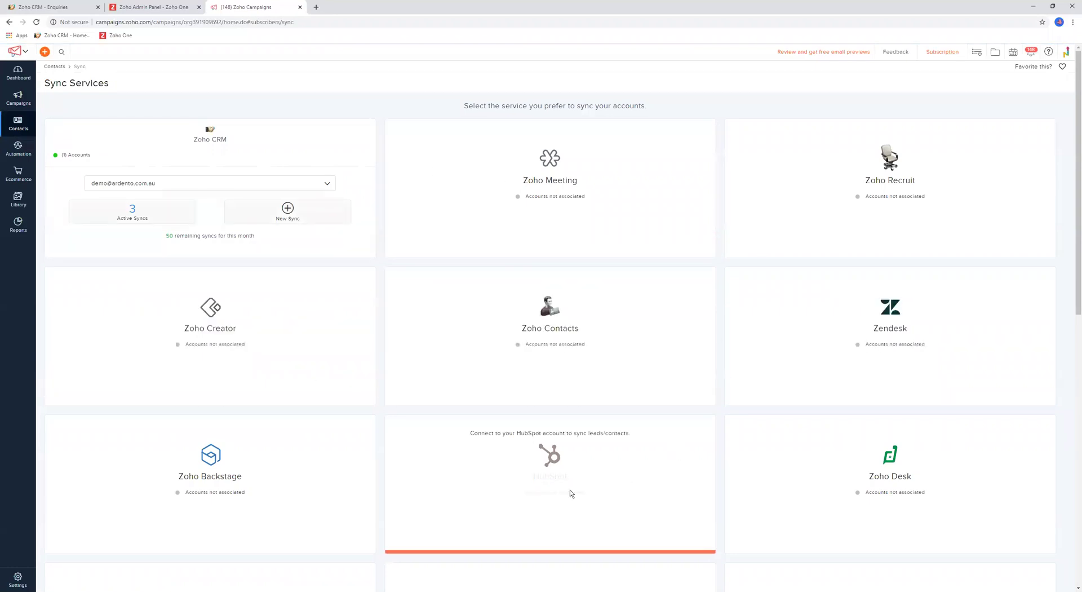
- Examine the Zoho CRM service card and its remaining sync allowance for the month
left_click_drag(159, 138, 292, 145)
left_click(285, 143)
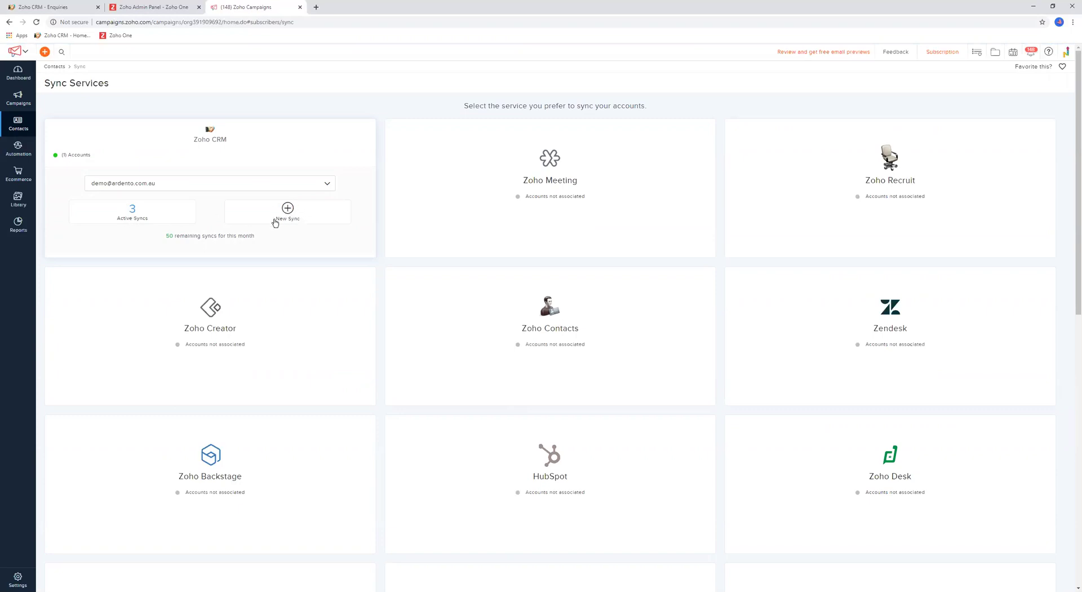
left_click_drag(166, 236, 244, 238)
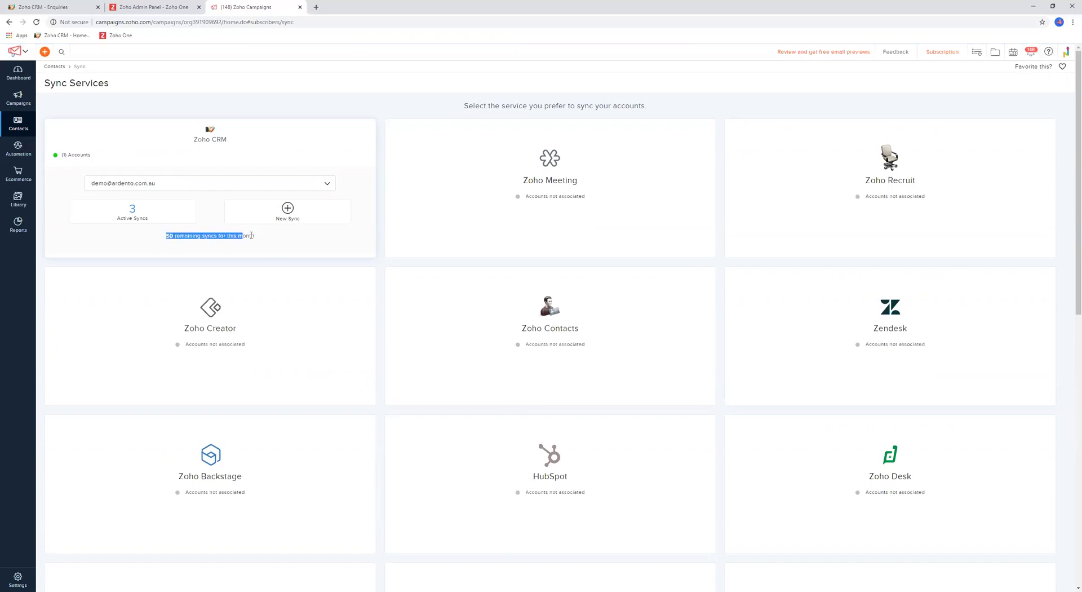
left_click(251, 236)
triple_click(212, 237)
left_click(210, 238)
triple_click(210, 237)
left_click(210, 237)
triple_click(208, 236)
left_click(219, 236)
triple_click(211, 264)
left_click(207, 236)
double_click(206, 236)
left_click(171, 236)
double_click(169, 235)
- Start a new periodic Zoho CRM sync for the Contacts module and name it "All Contacts"
left_click(290, 210)
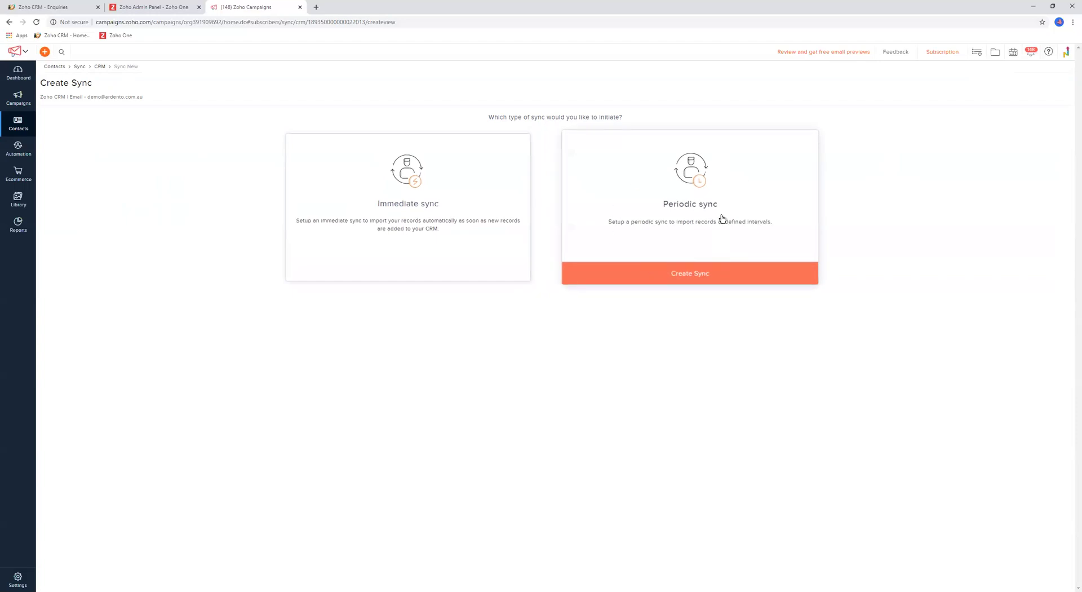
left_click(688, 273)
left_click(694, 281)
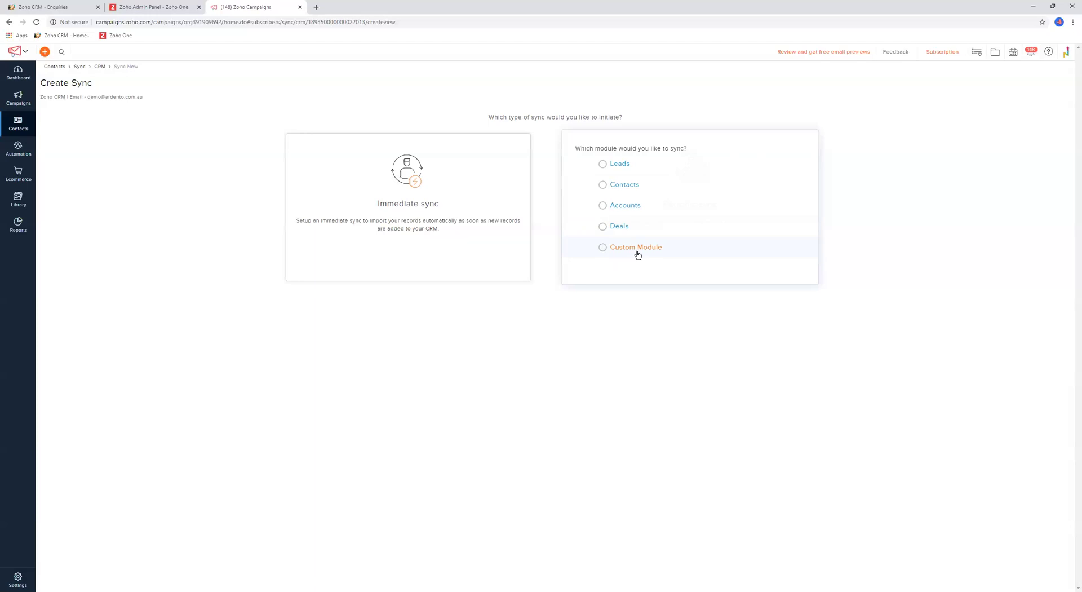
left_click(630, 186)
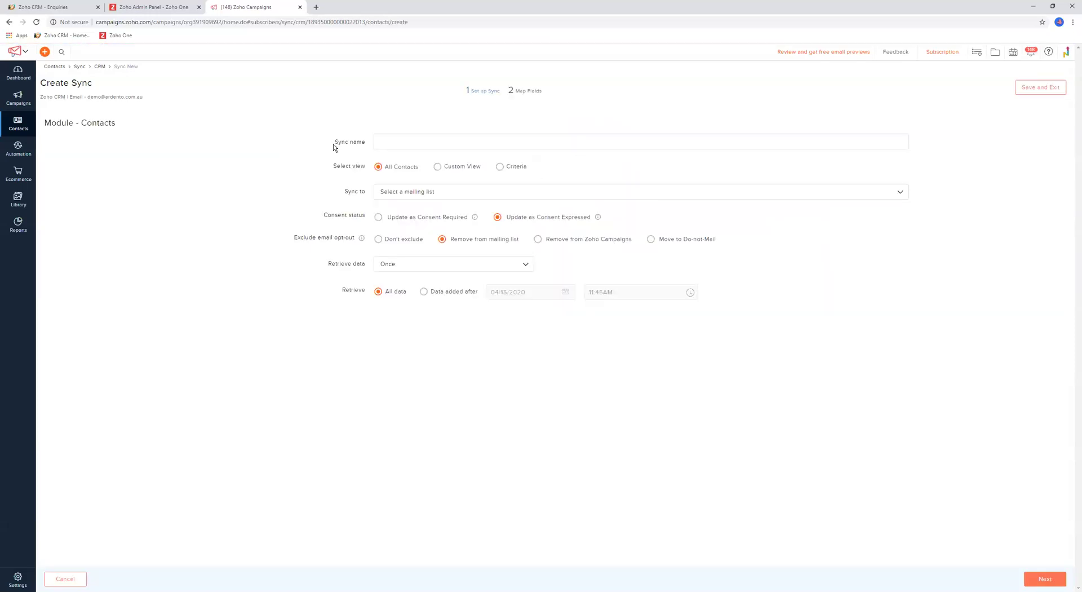
left_click(385, 142)
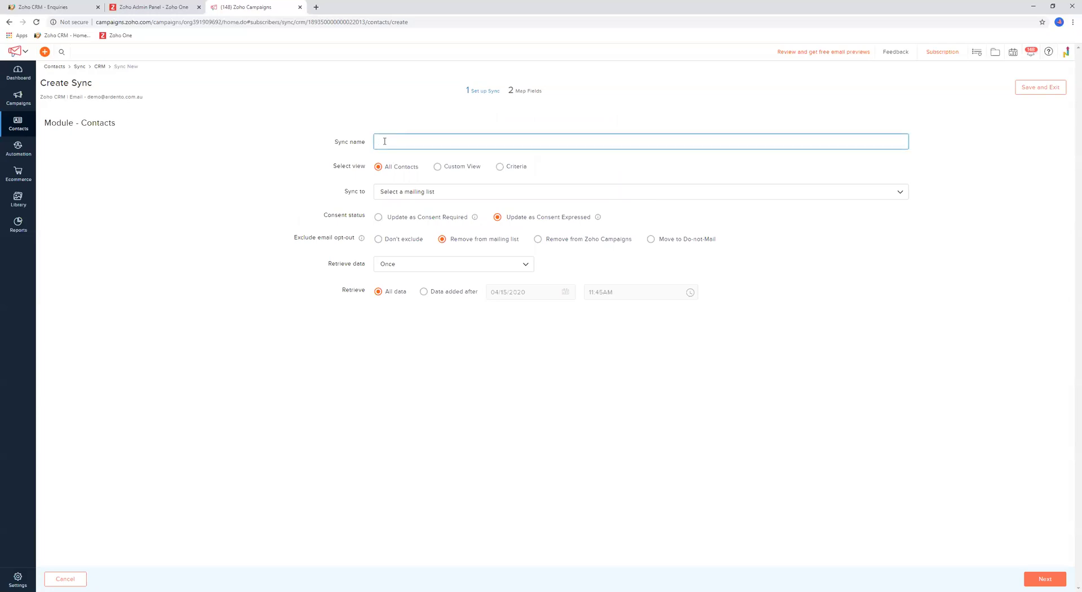
type("All Contacts")
- Switch to Zoho CRM, look through the available Enquiries views and show the New Leads view
left_click(65, 9)
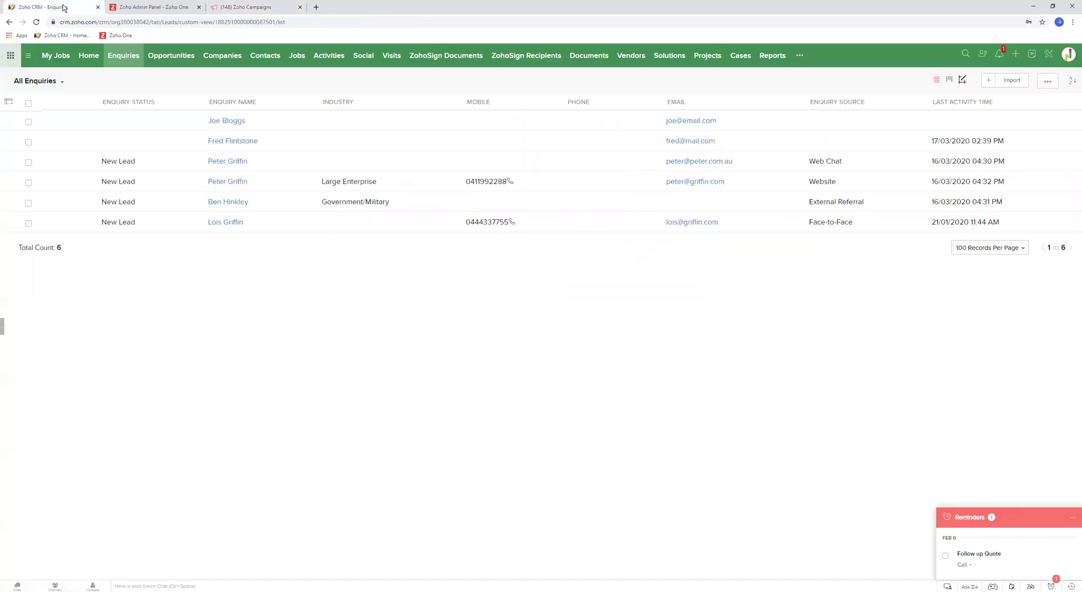
left_click(52, 82)
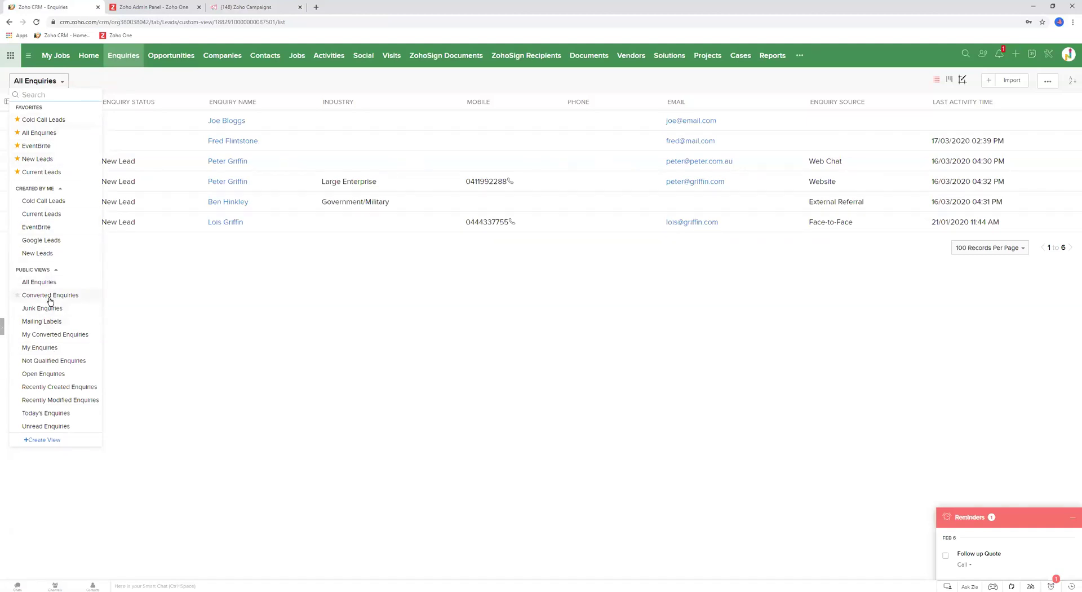
left_click(248, 6)
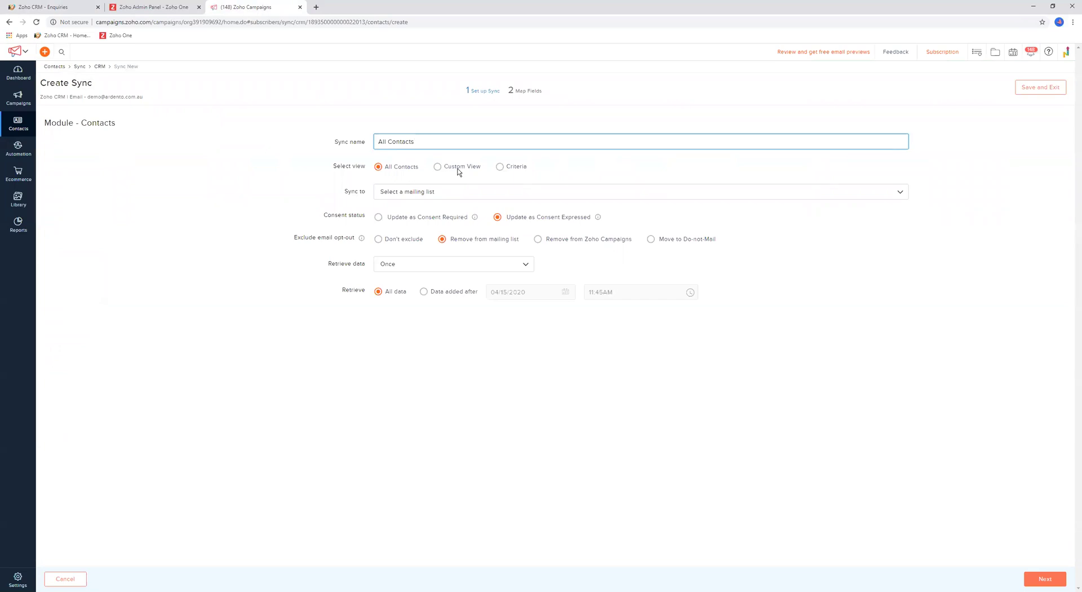
left_click(70, 7)
left_click(39, 159)
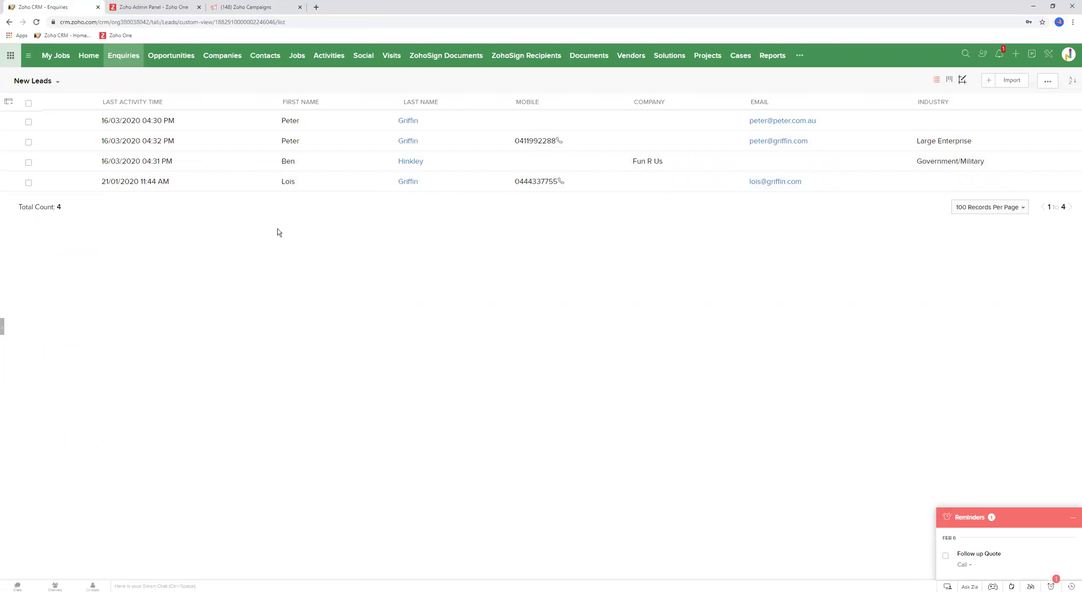
- Select and deselect the first two records in the New Leads view, and return to the sync setup in Zoho Campaigns
left_click(28, 121)
left_click(28, 142)
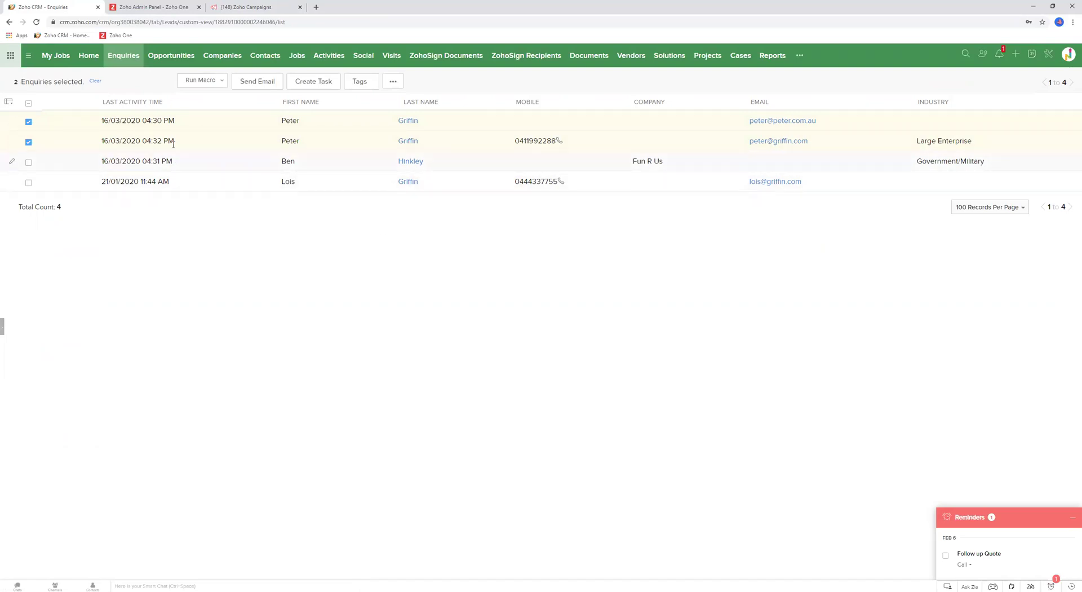
left_click(29, 122)
left_click(28, 142)
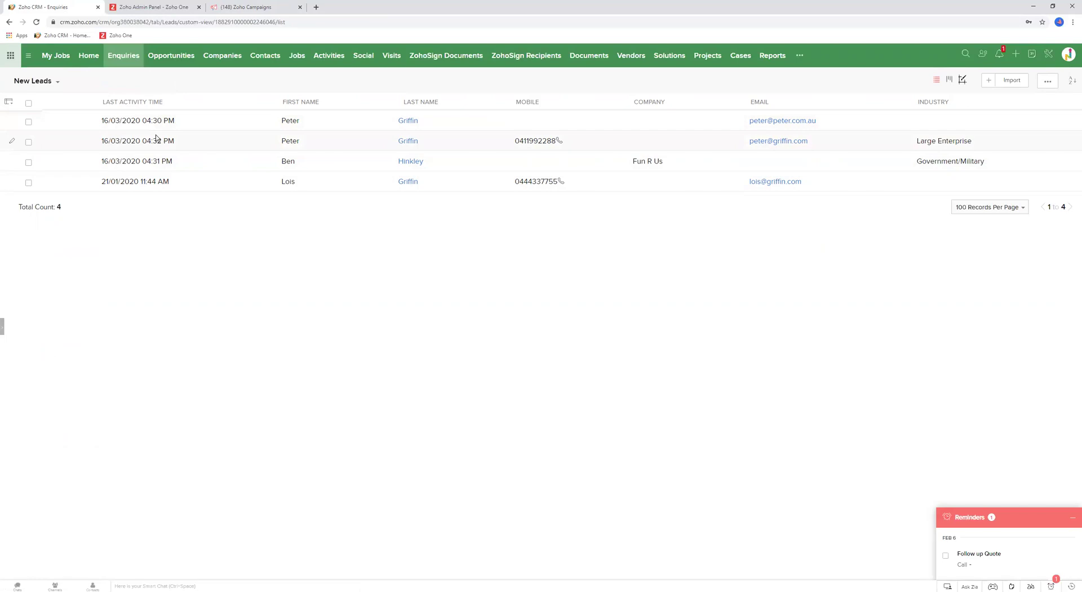
left_click(243, 7)
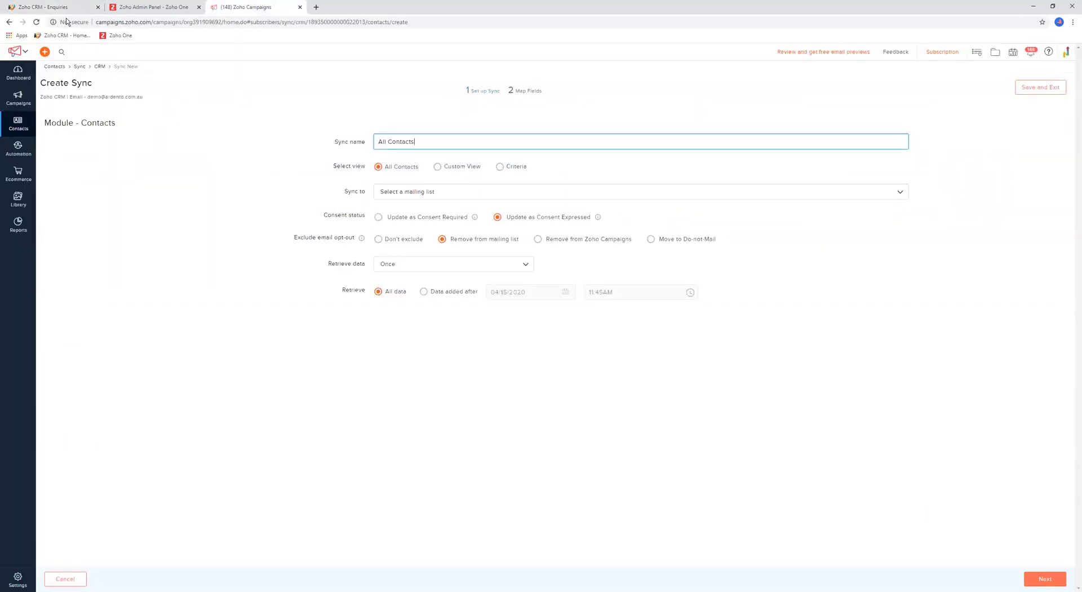
left_click(55, 9)
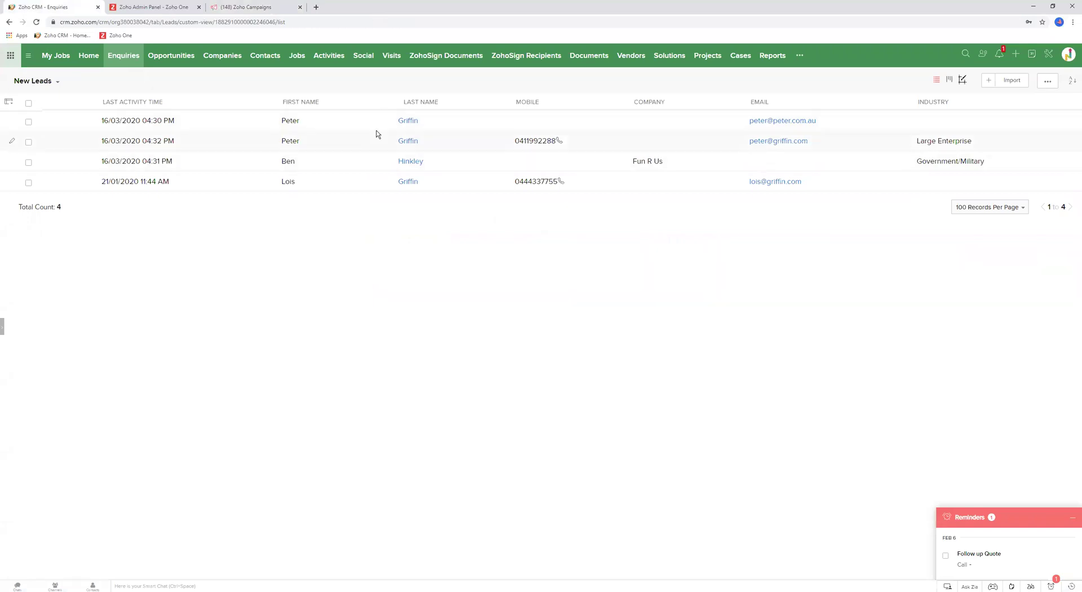
left_click(259, 8)
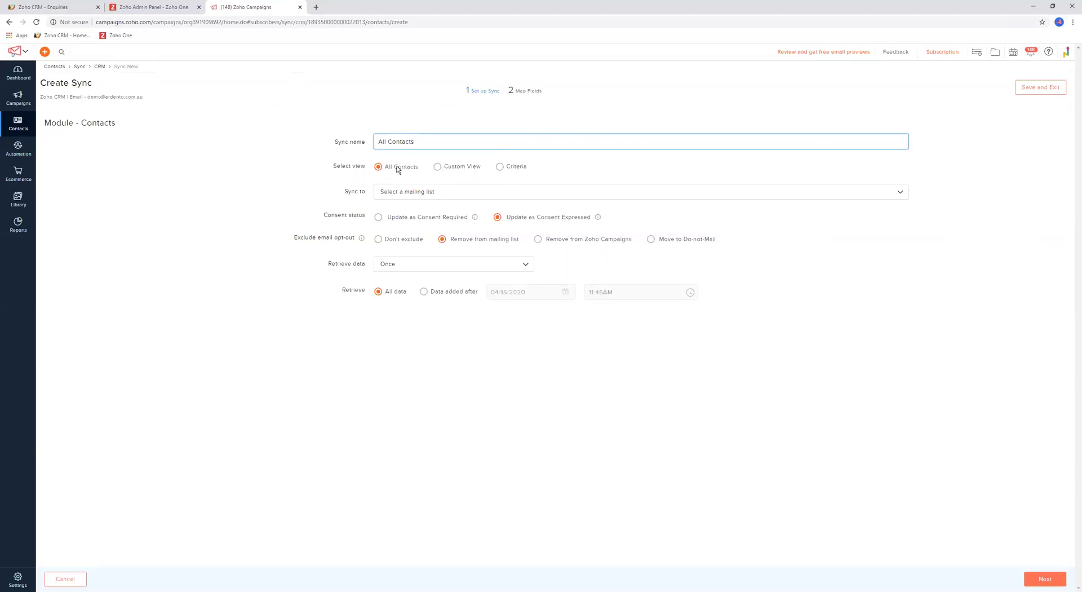
- Try the Criteria option for choosing which contacts to sync, and restore the All Contacts view
left_click(378, 171)
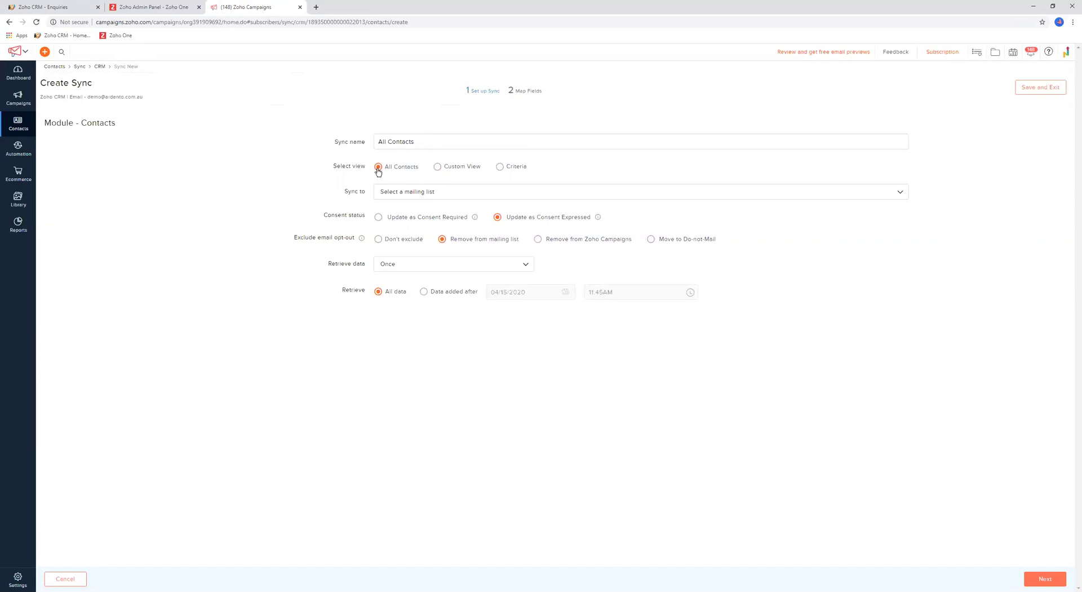
left_click(500, 167)
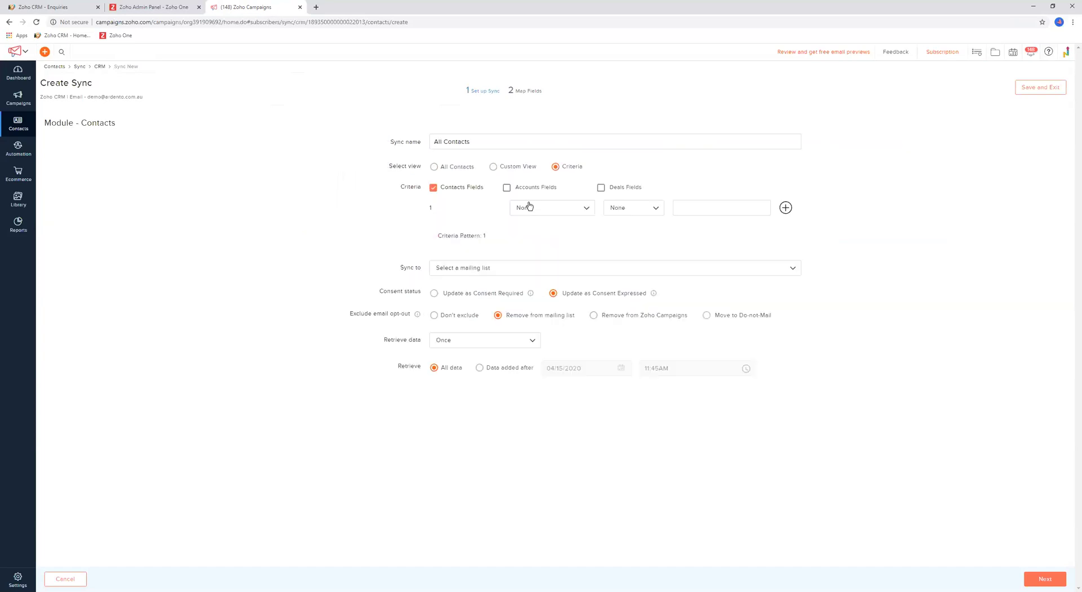
left_click(548, 209)
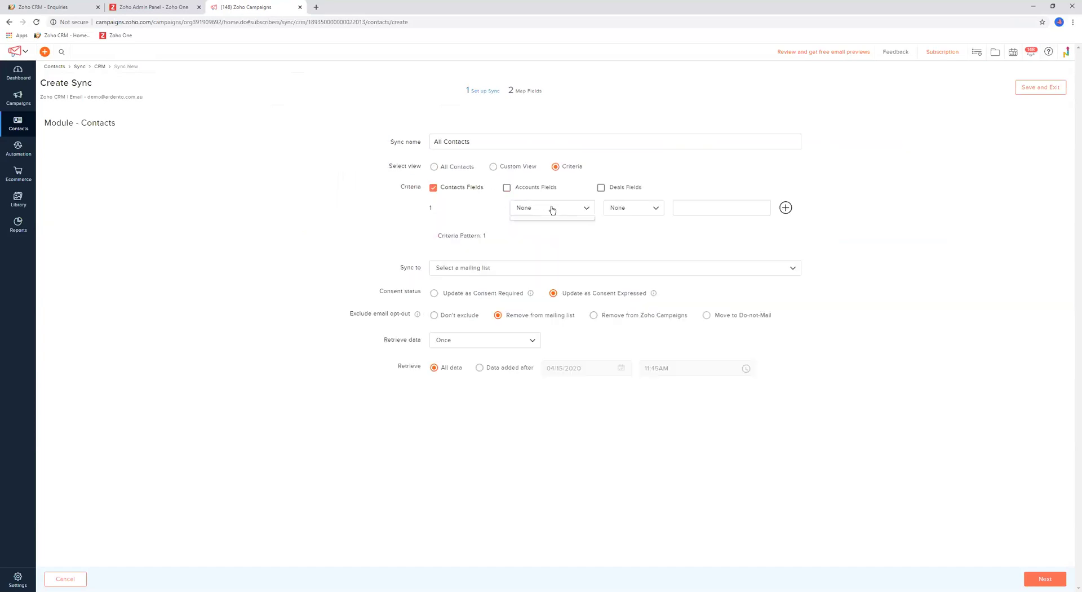
left_click(655, 246)
left_click(433, 167)
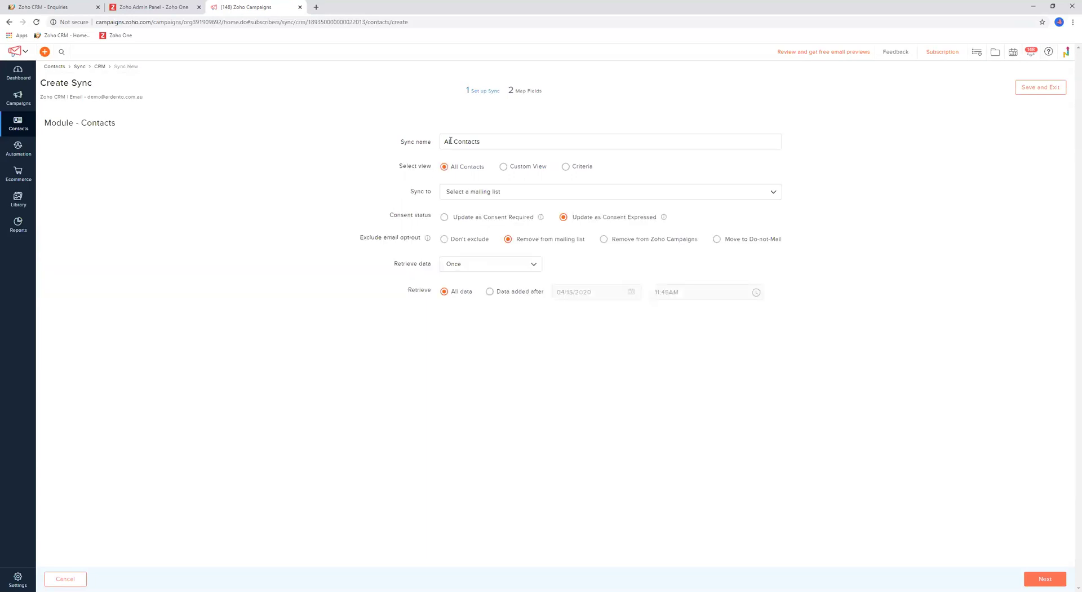
- Browse the existing mailing lists available as the sync target and try searching them by name
left_click(475, 193)
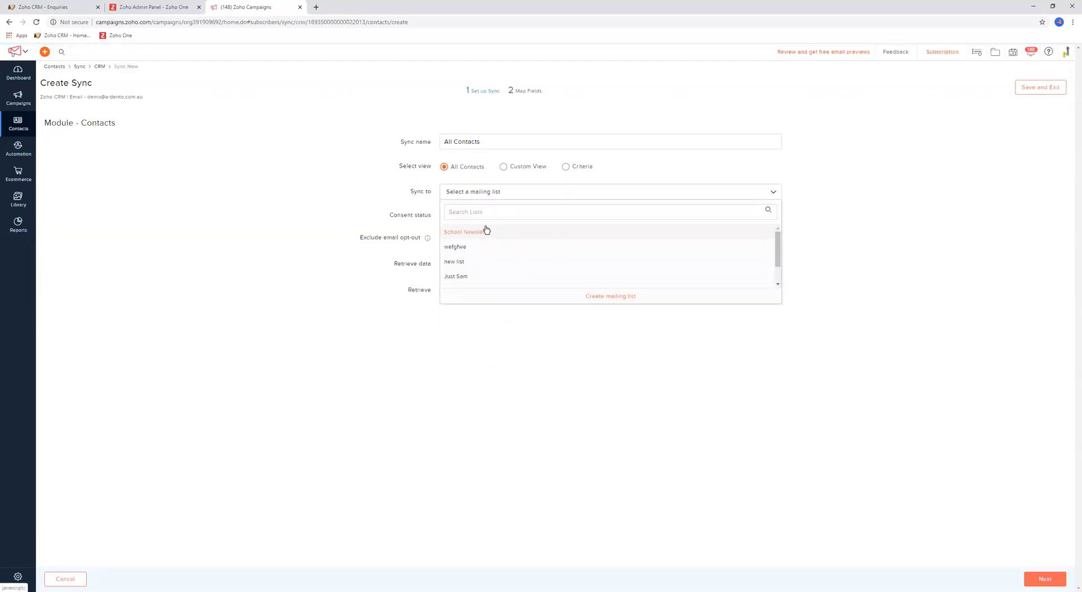
scroll(495, 239, "down", 2)
scroll(516, 259, "up", 1)
left_click(504, 216)
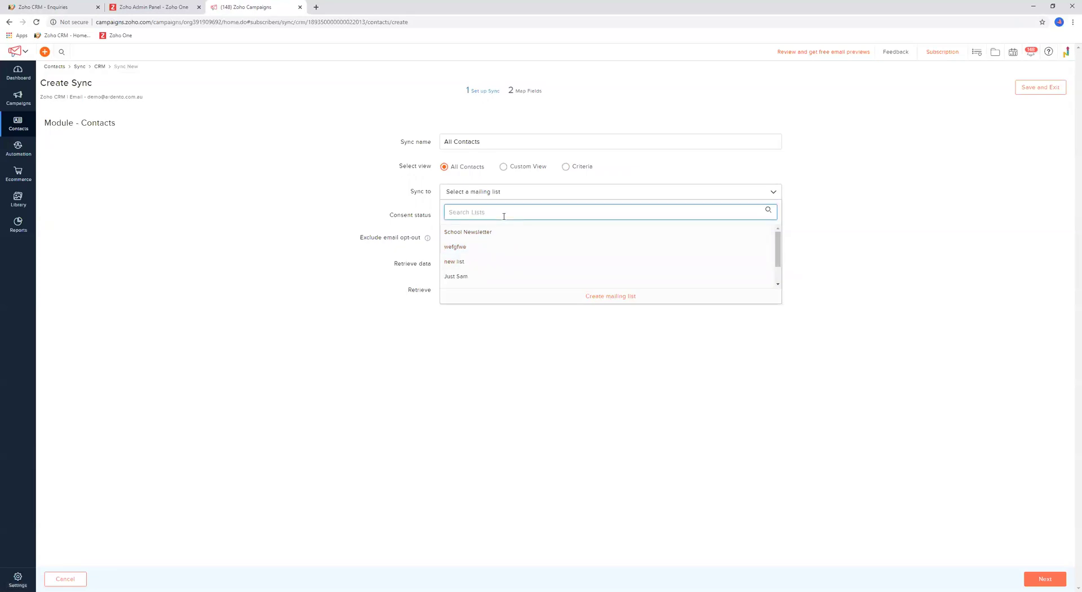
type("All Conm")
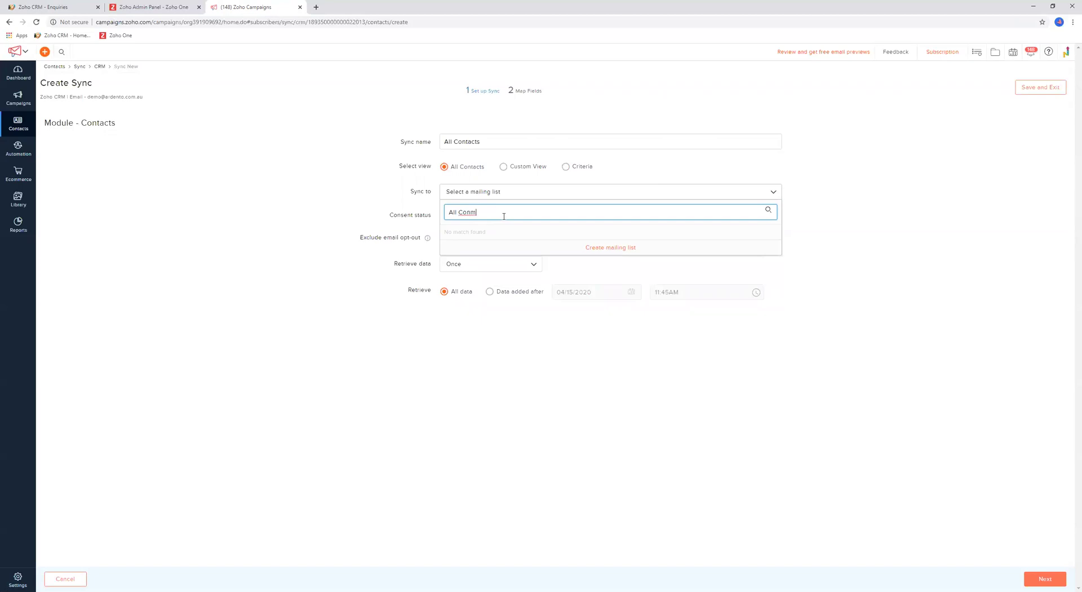
key("ctrl+a")
key("BackSpace")
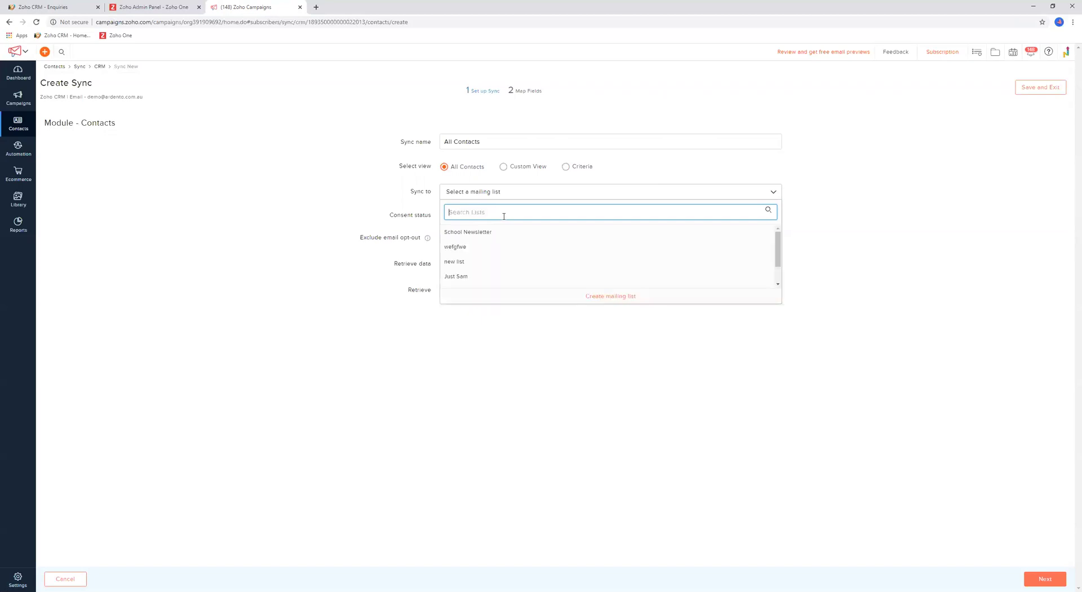
- Start creating a new mailing list named "All Contacts" as the sync target
left_click(599, 297)
left_click(482, 96)
type("All Contacts")
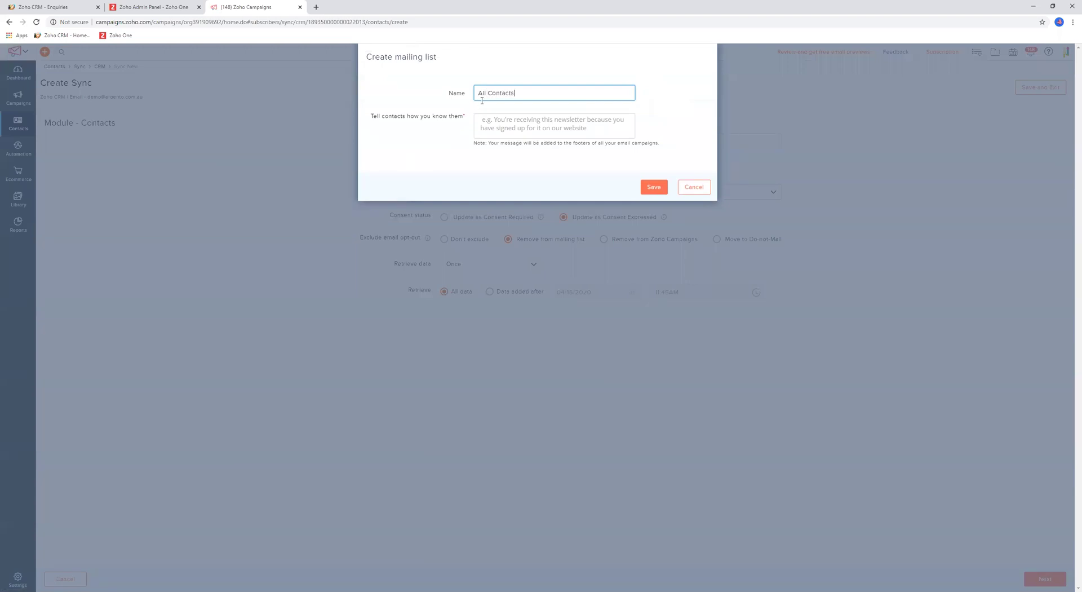
key("Tab")
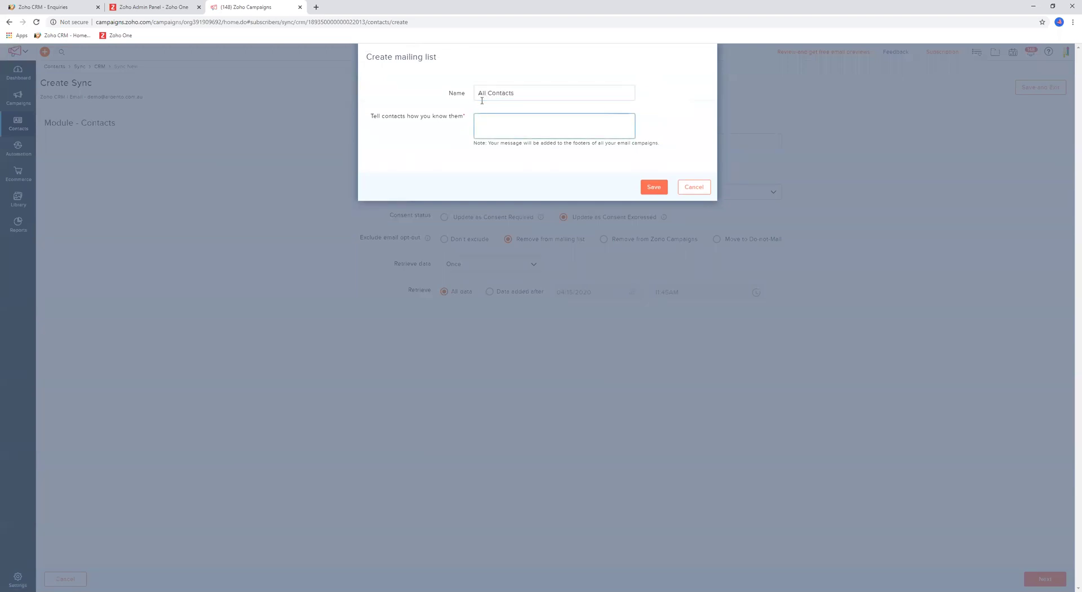
left_click(482, 99)
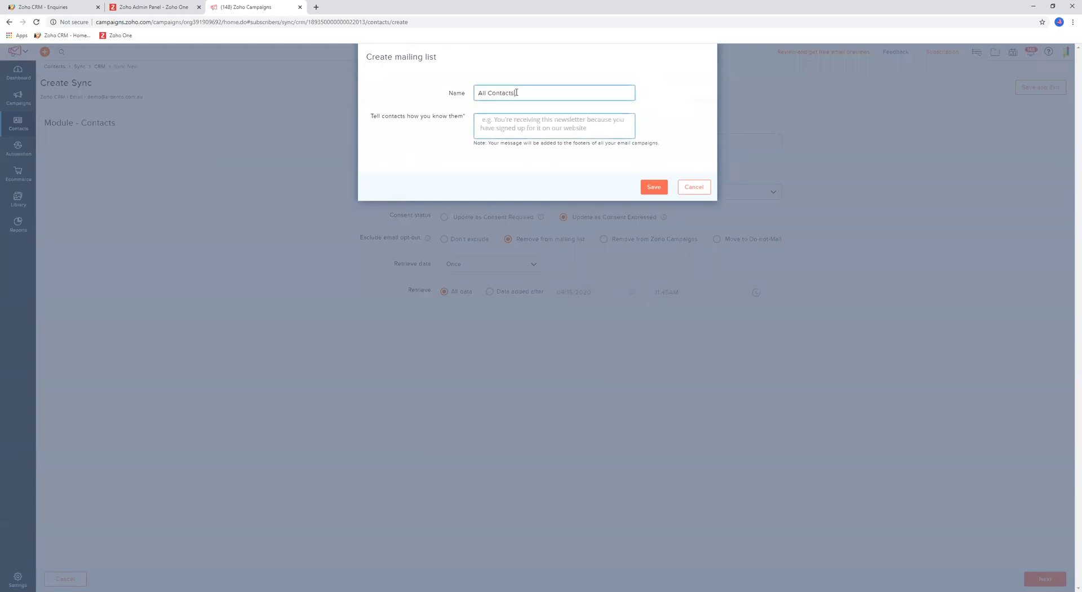
left_click(381, 120)
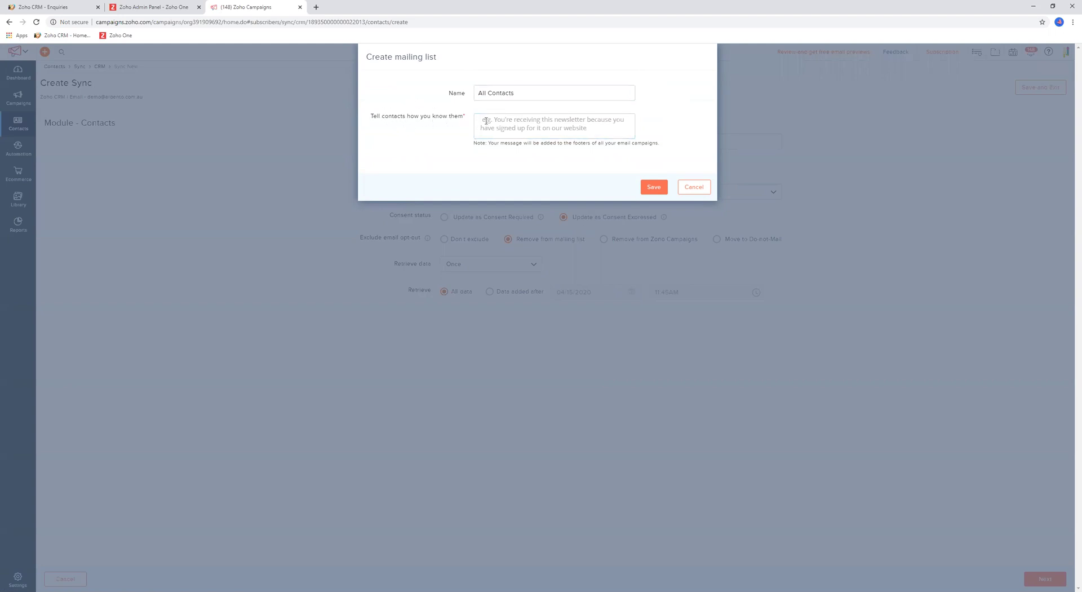
left_click(538, 92)
left_click(478, 121)
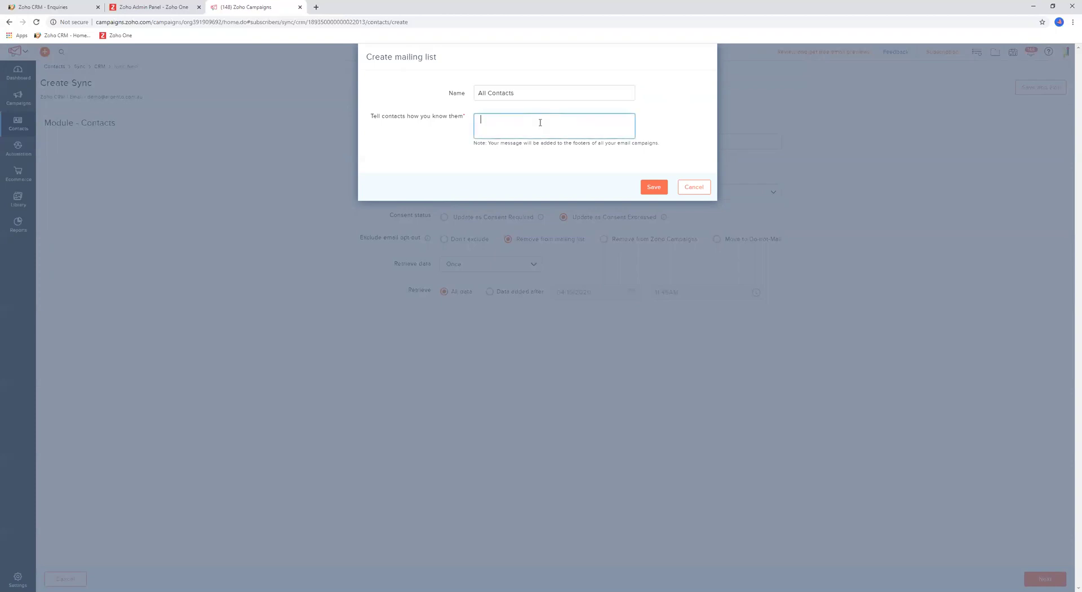
type("we love you")
key("BackSpace")
key("BackSpace")
key("BackSpace")
key("BackSpace")
key("BackSpace")
key("BackSpace")
type("You subs ted to our newsletter")
key("ctrl+a")
key("BackSpace")
- Enter "Ardento" as the note telling contacts how they are known, and save the mailing list
type("Ardento")
left_click(652, 186)
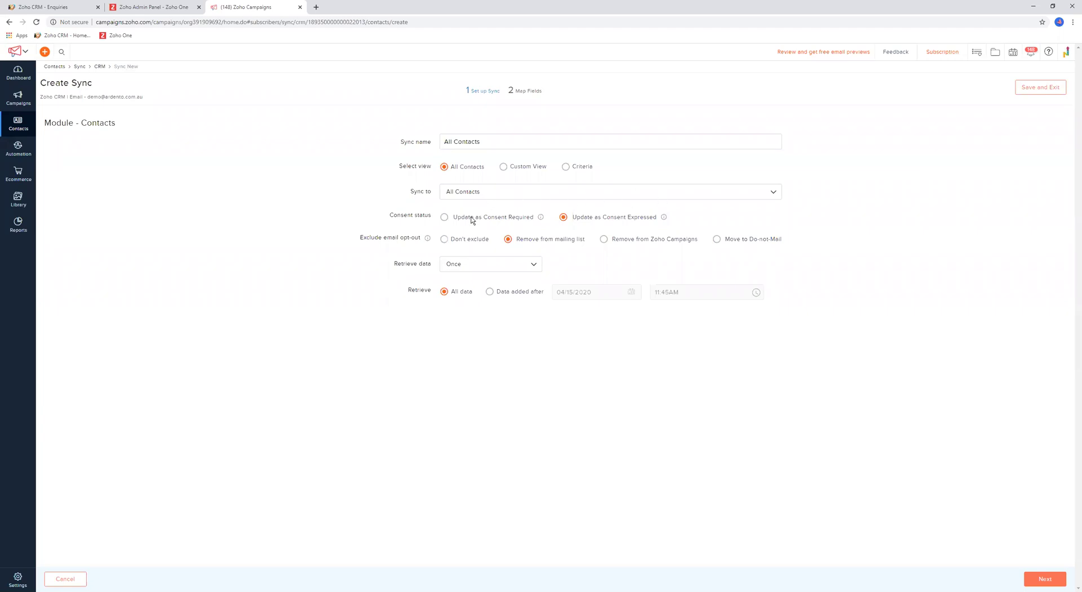
- Try the Update as Consent Required status for the sync, and restore Update as Consent Expressed
mouse_move(541, 221)
left_click(445, 218)
left_click(564, 217)
- Examine the Email Opt Out field on an enquiry record in Zoho CRM, and return to the sync setup in Zoho Campaigns
mouse_move(428, 239)
left_click(50, 8)
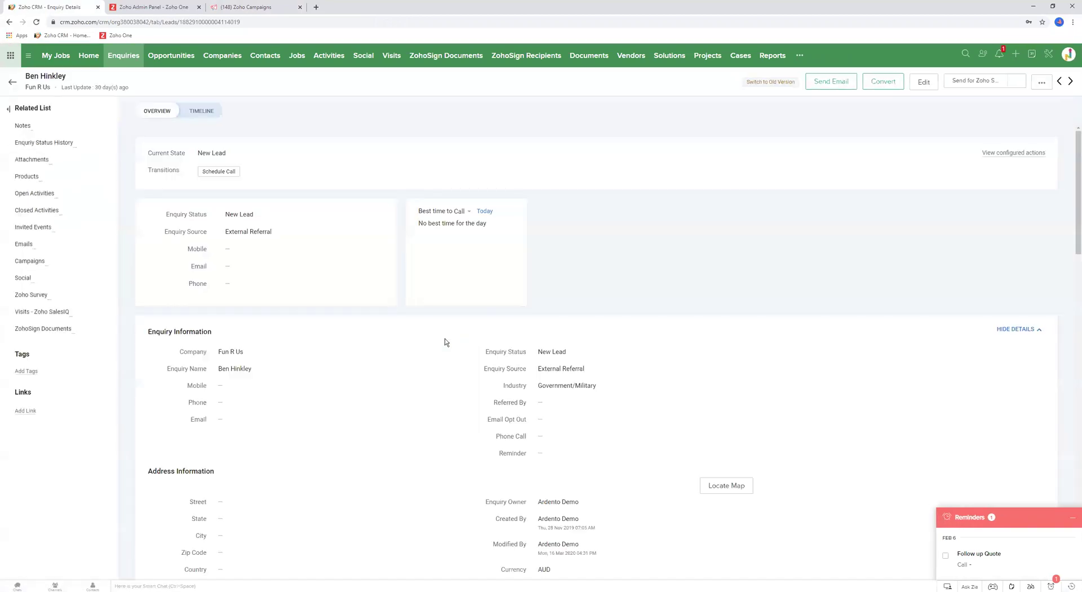
scroll(418, 379, "down", 2)
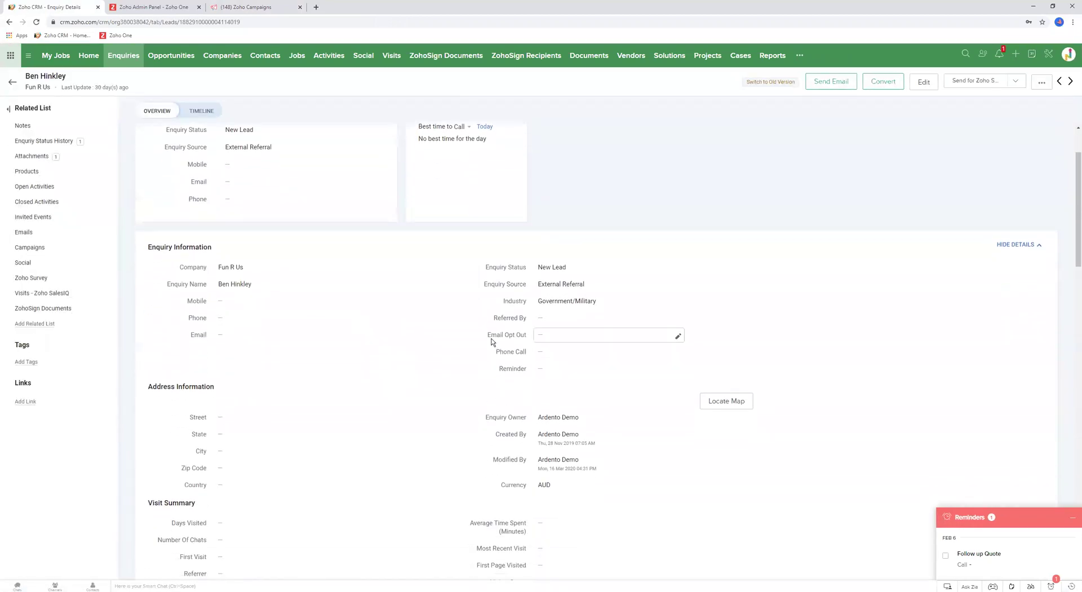
left_click_drag(487, 334, 539, 335)
left_click(540, 335)
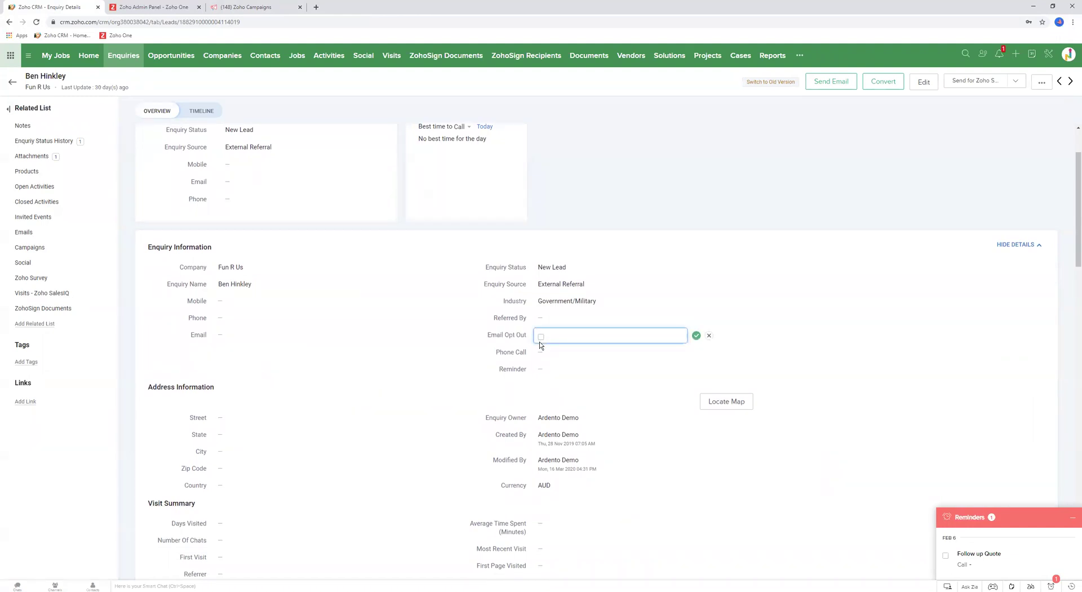
left_click(248, 7)
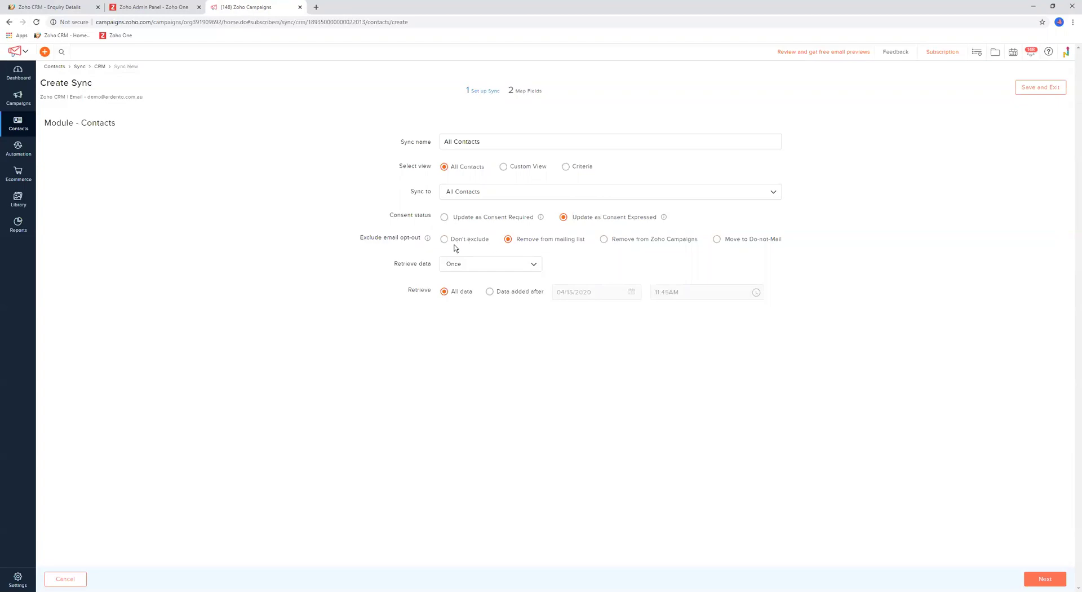
- Set the sync's email opt-out exclusion to Remove from Zoho Campaigns
left_click(444, 239)
left_click(508, 240)
left_click(608, 244)
- Set the sync to retrieve data Daily
left_click(457, 266)
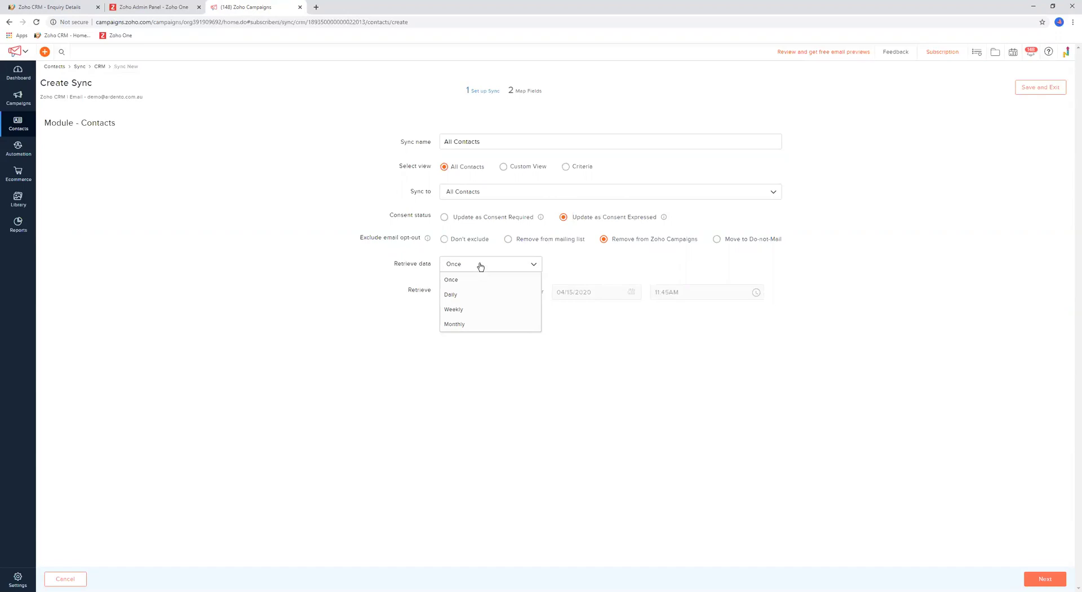
left_click(483, 279)
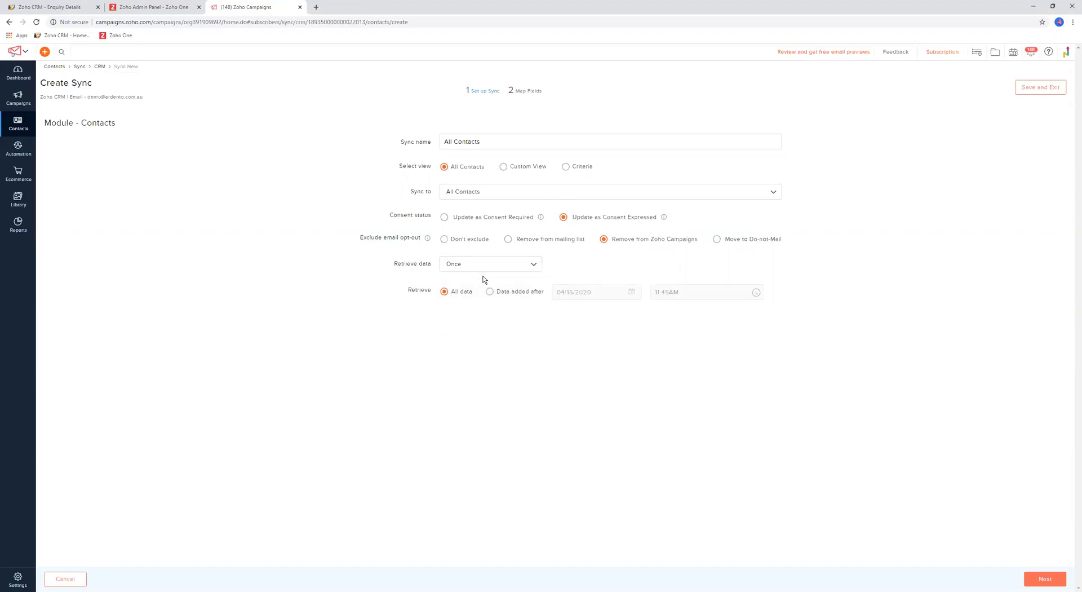
left_click(478, 267)
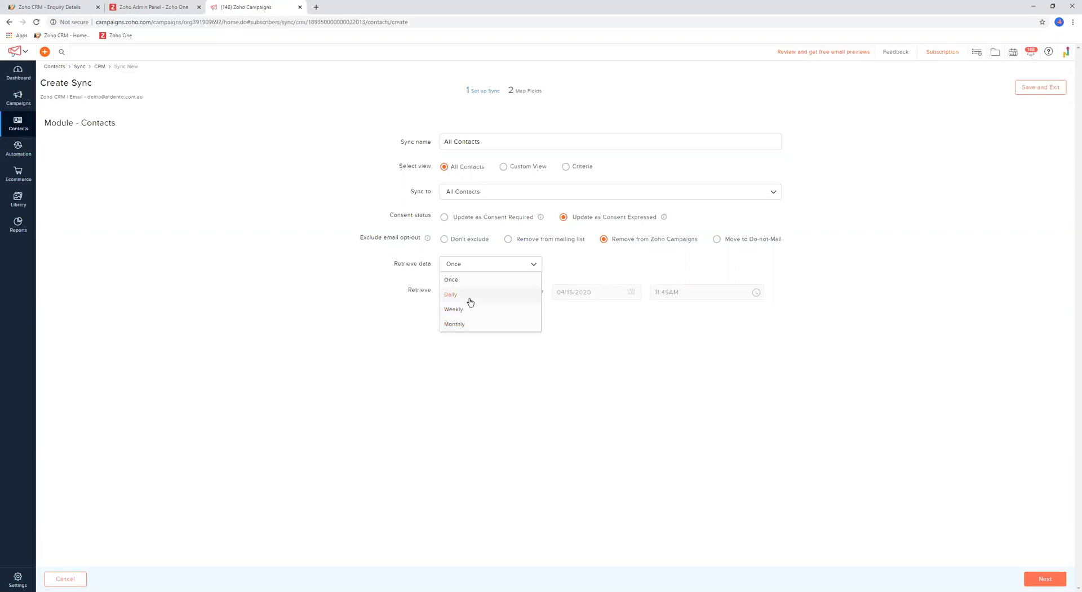
left_click(468, 295)
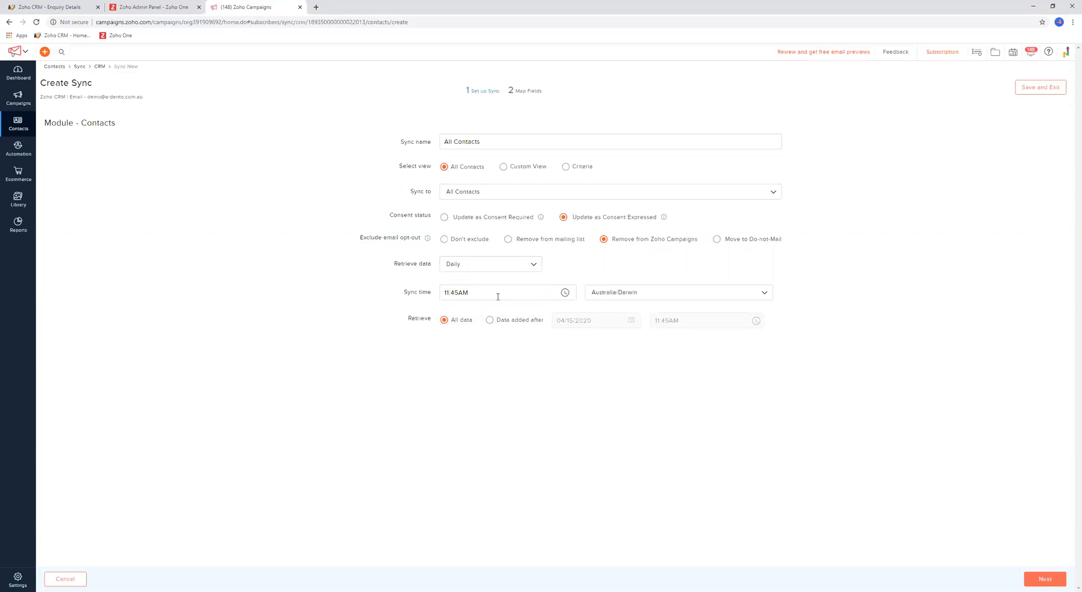
- Set the daily sync time to 05:30 AM
left_click(459, 294)
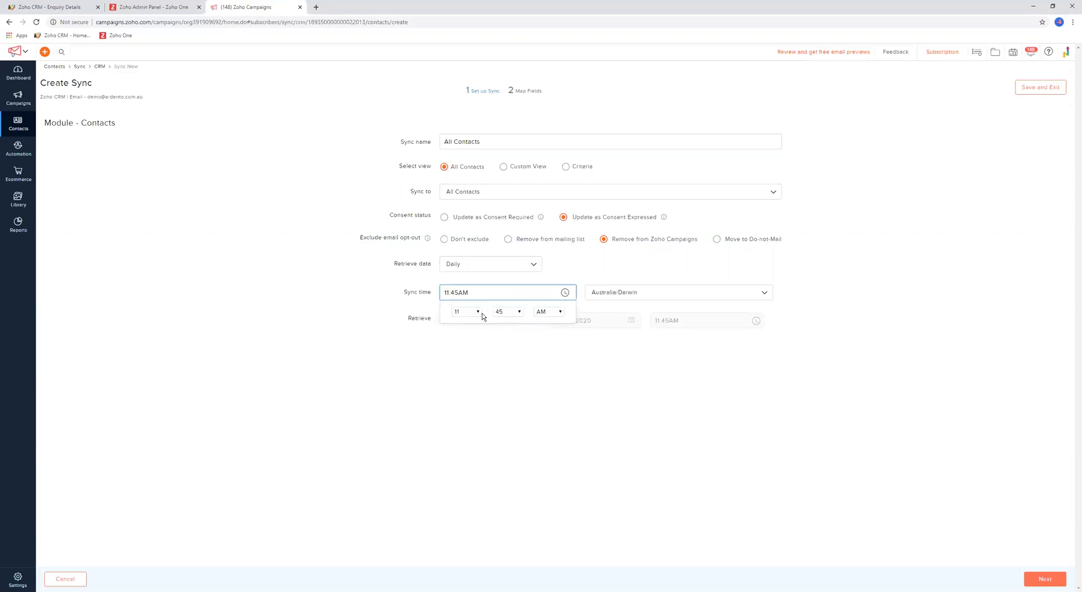
left_click(474, 311)
left_click(462, 350)
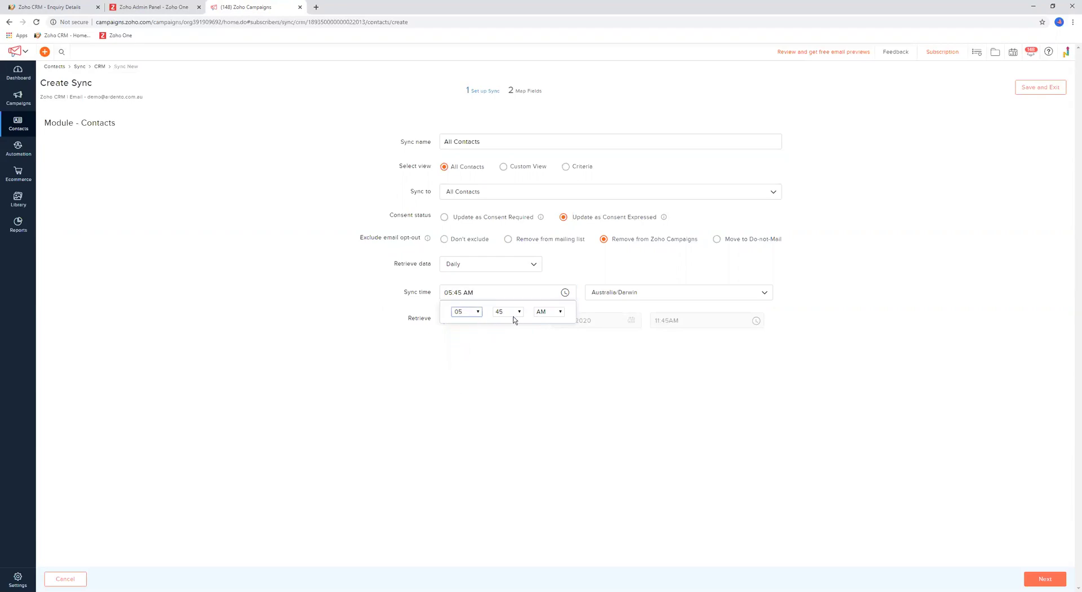
left_click(516, 313)
left_click(508, 331)
left_click(633, 282)
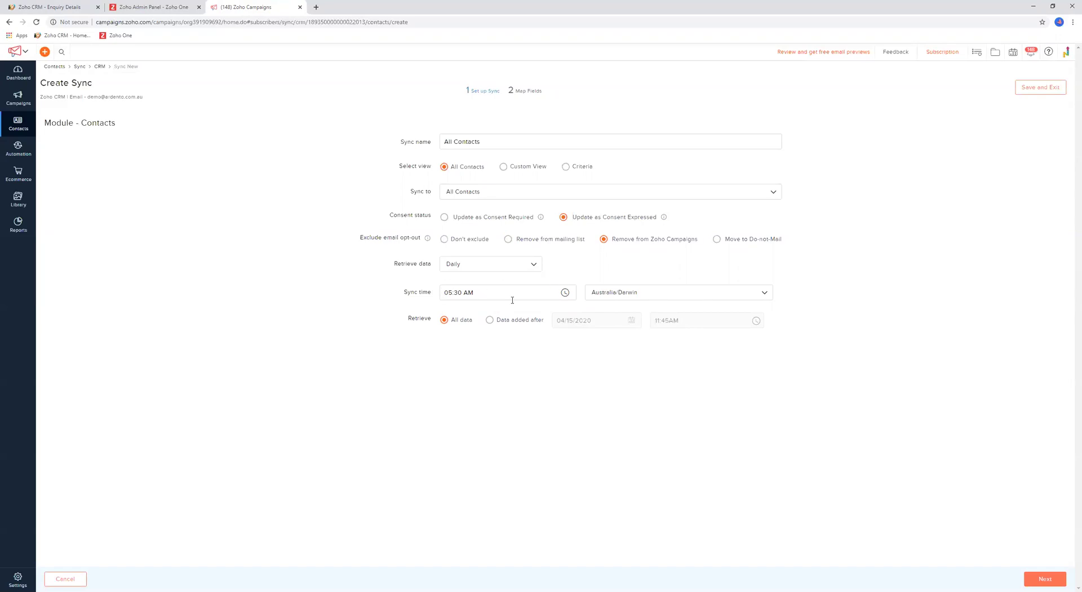
- Try the Once option for retrieving the data, and restore the Daily retrieval
left_click(471, 269)
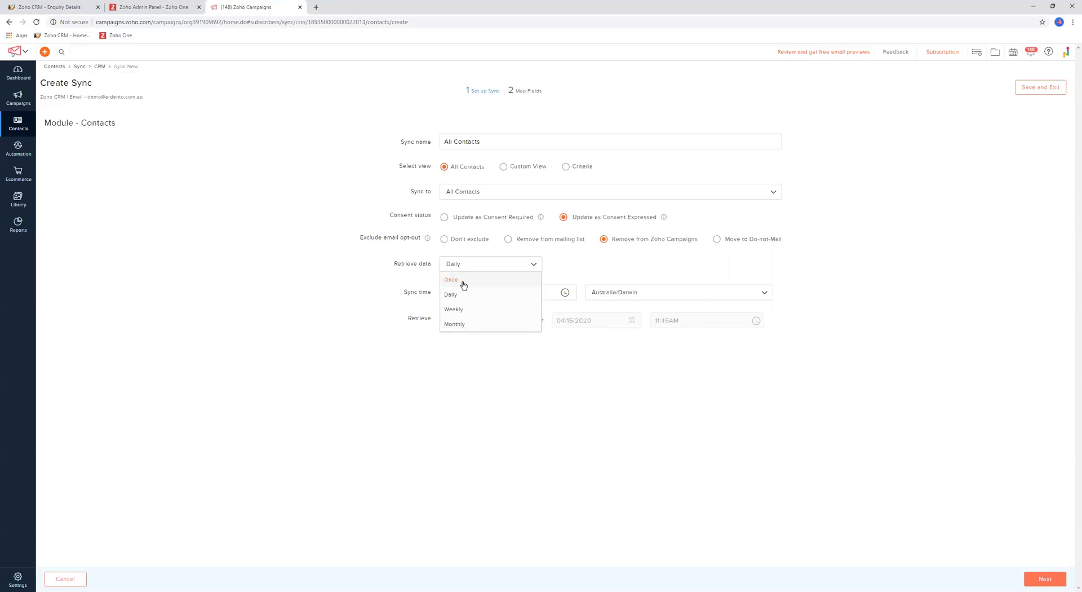
left_click(393, 291)
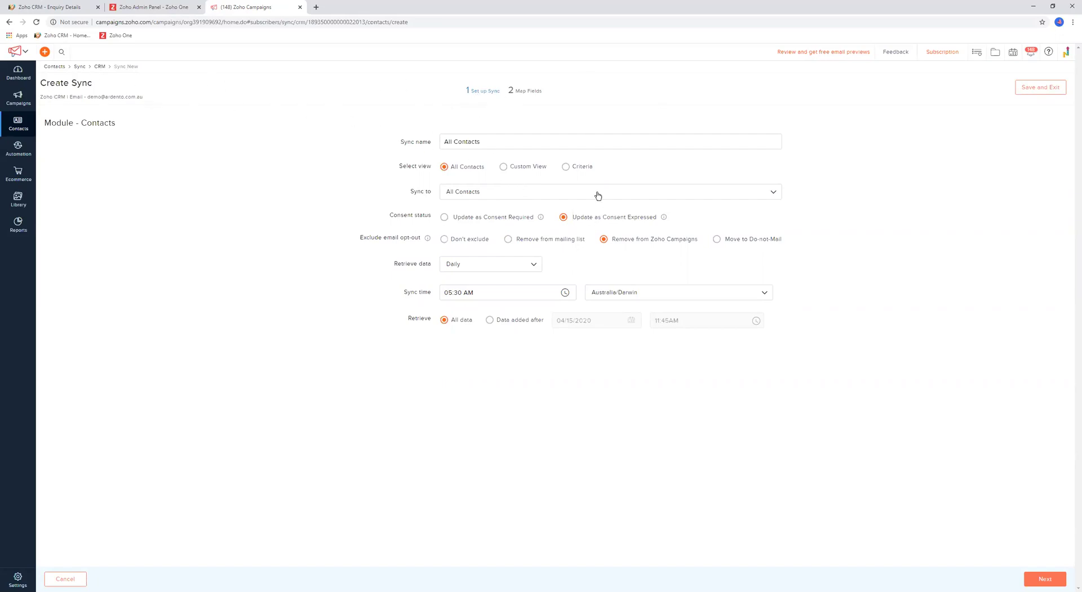
left_click(466, 265)
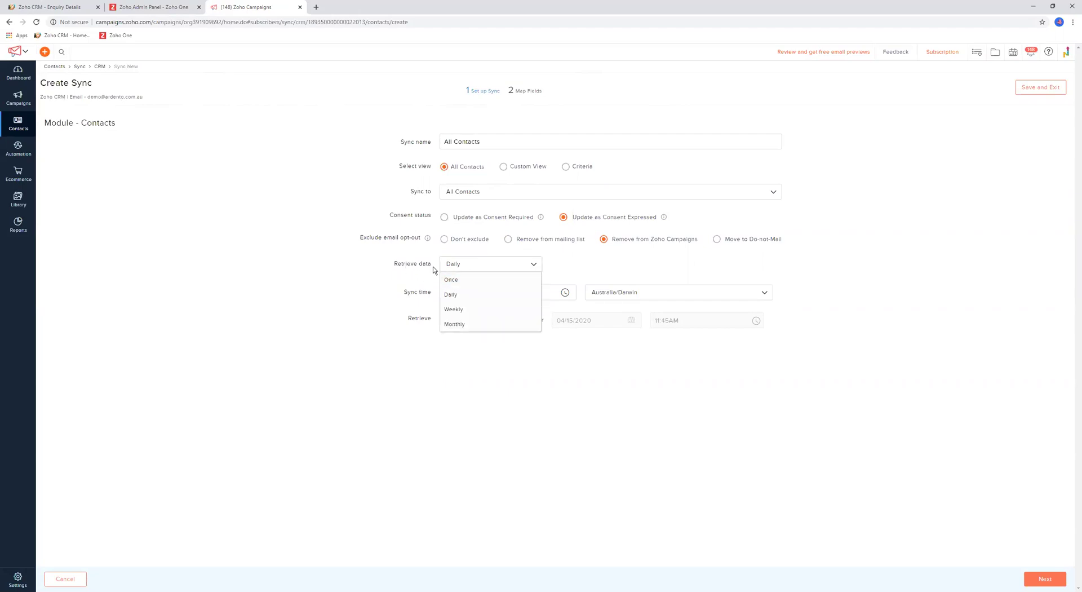
left_click(450, 279)
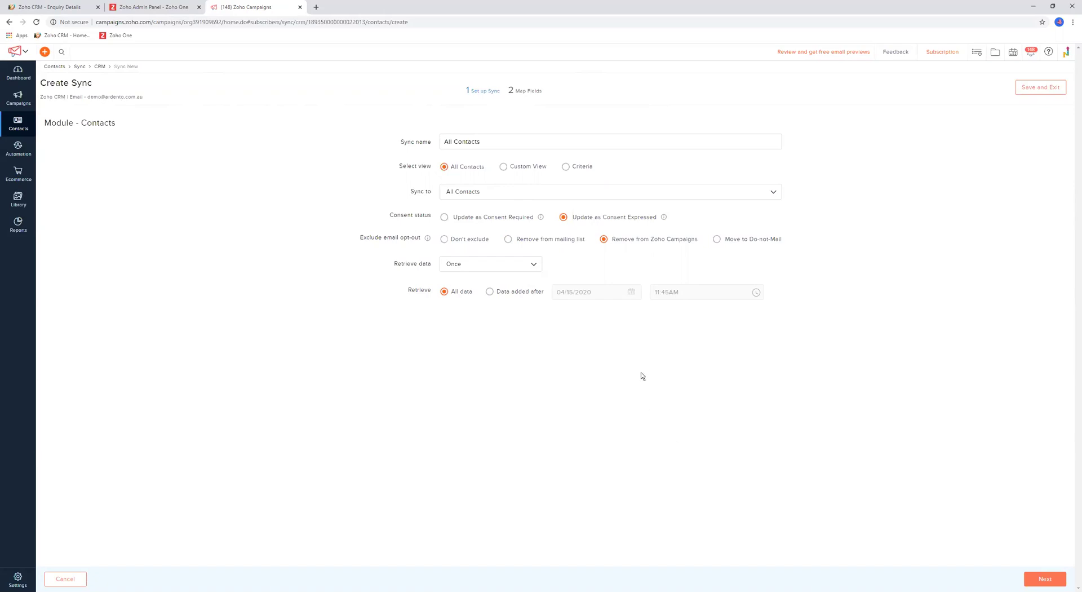
left_click(475, 269)
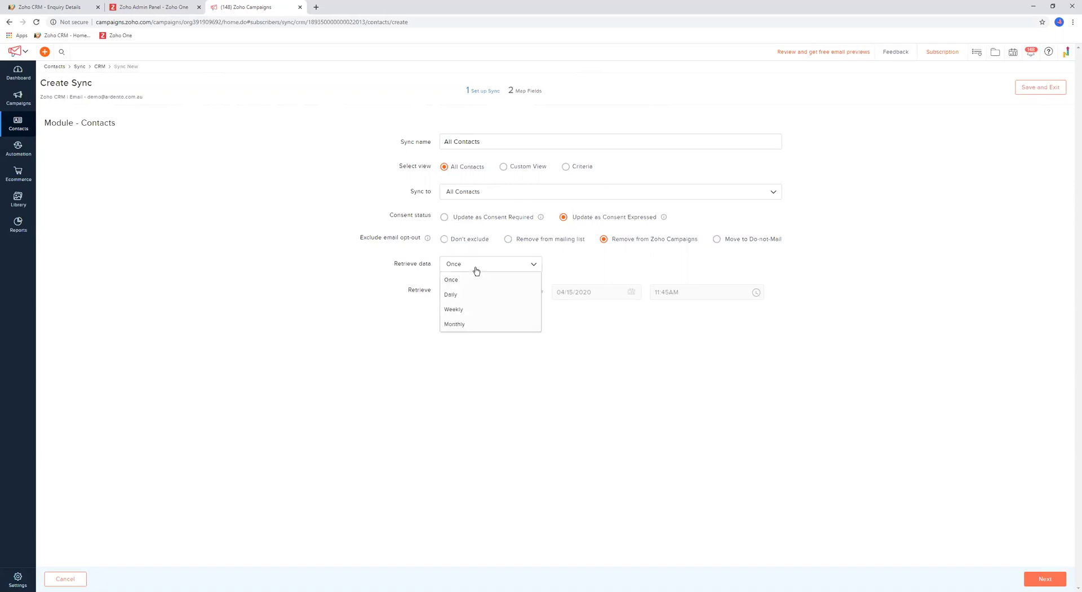
left_click(470, 293)
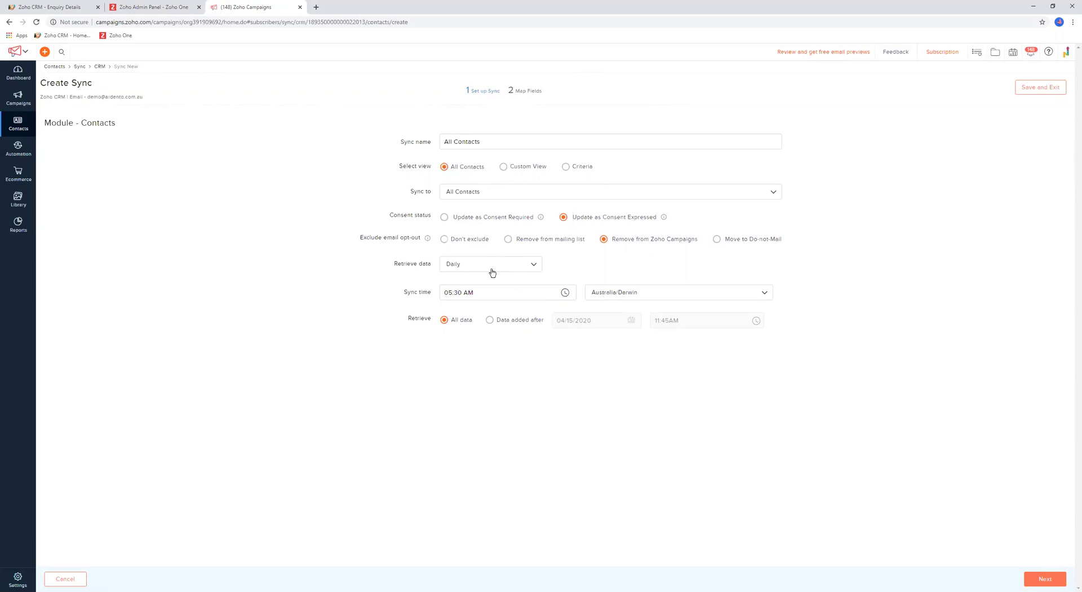
left_click(472, 265)
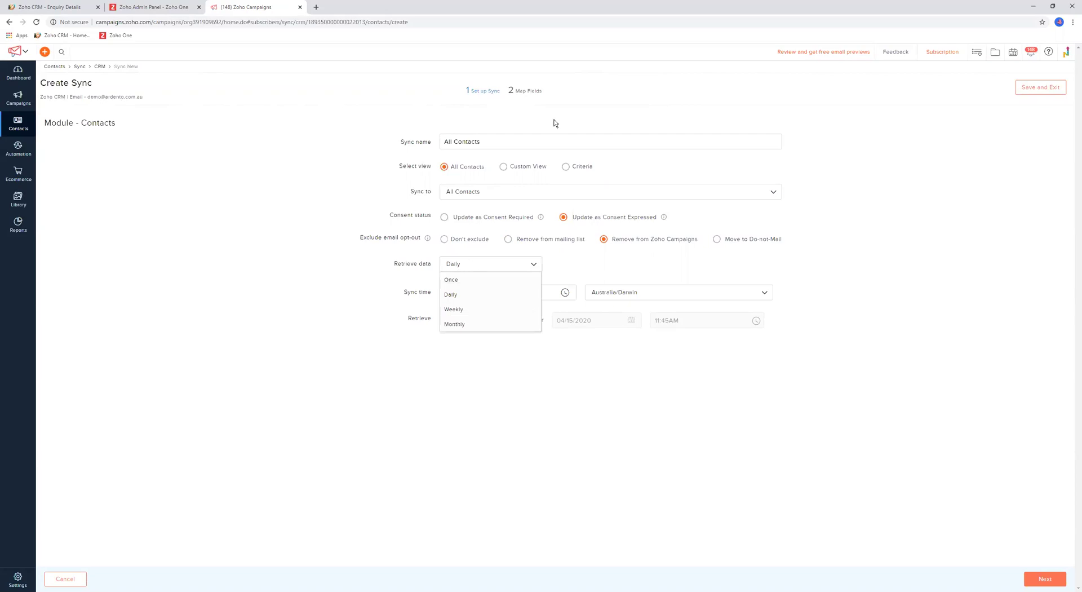
left_click(461, 285)
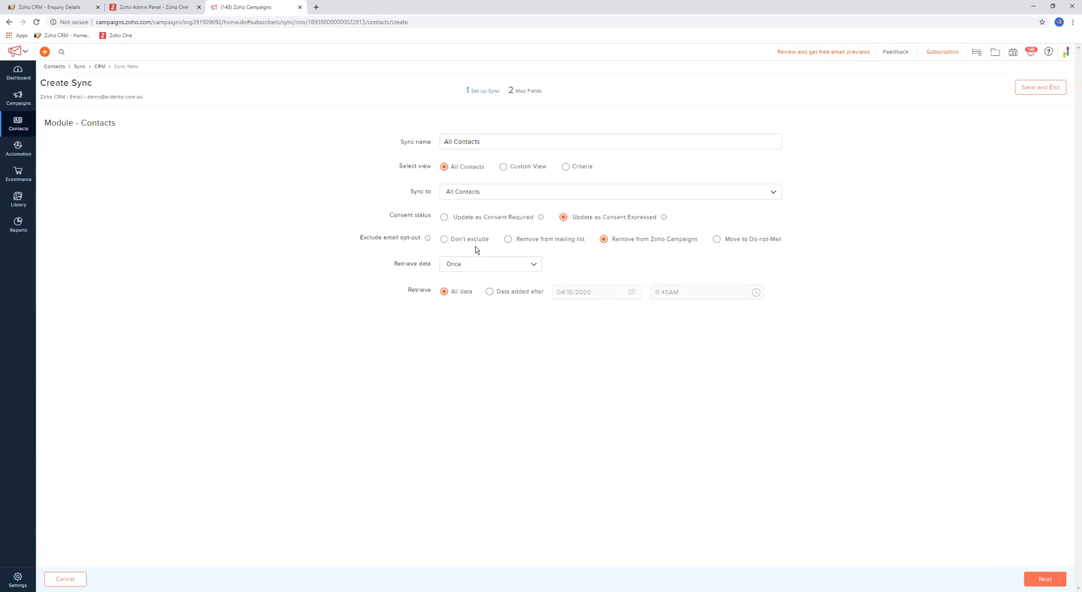
left_click(474, 264)
left_click(463, 299)
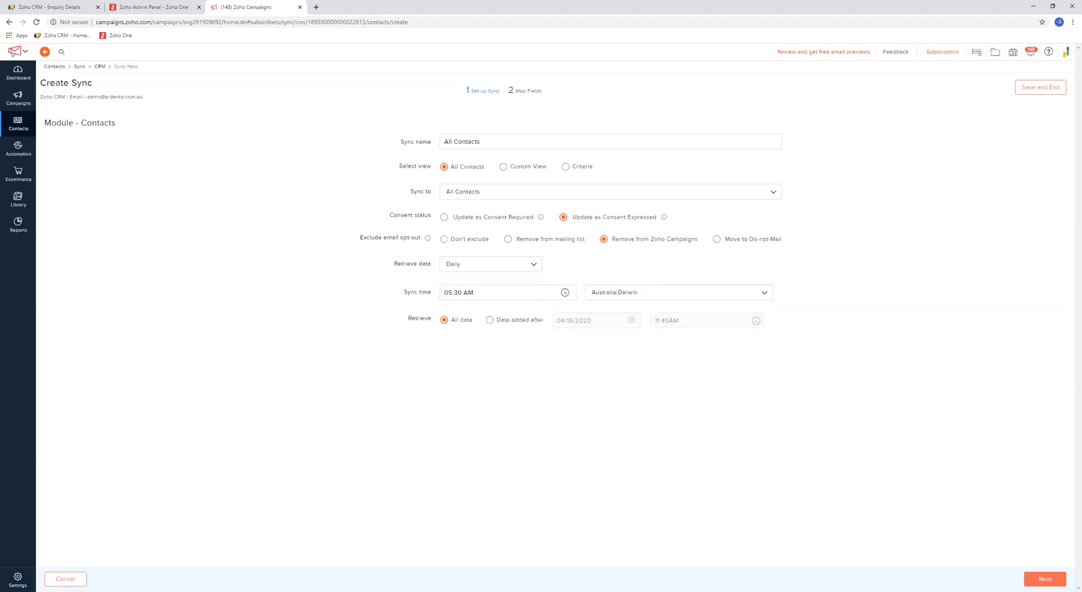
- Continue to the field mapping stage of the sync and accept the notice about contact consent
left_click(1045, 579)
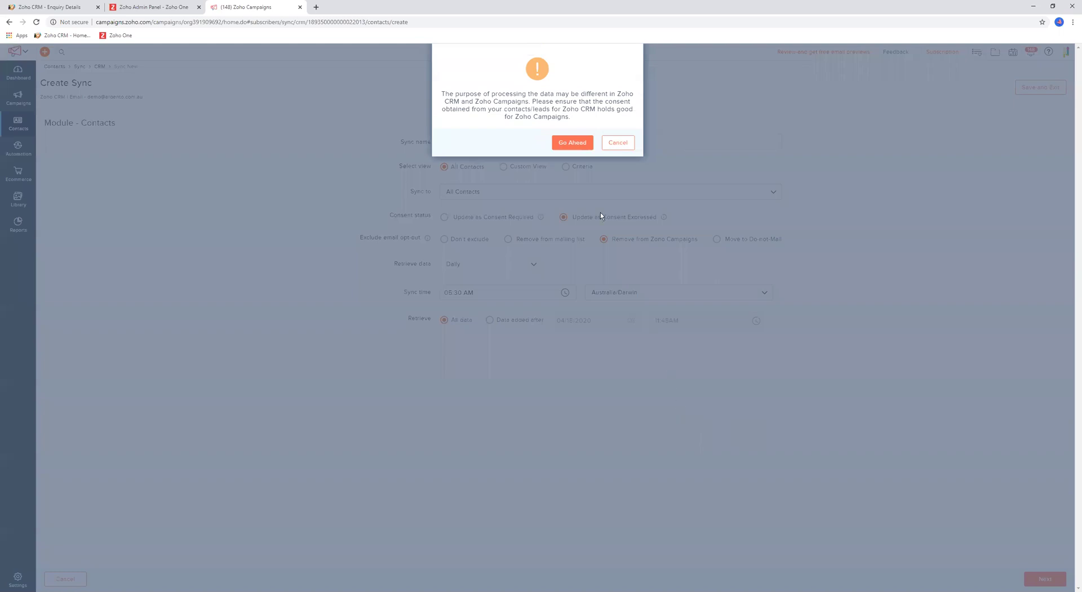
left_click(561, 143)
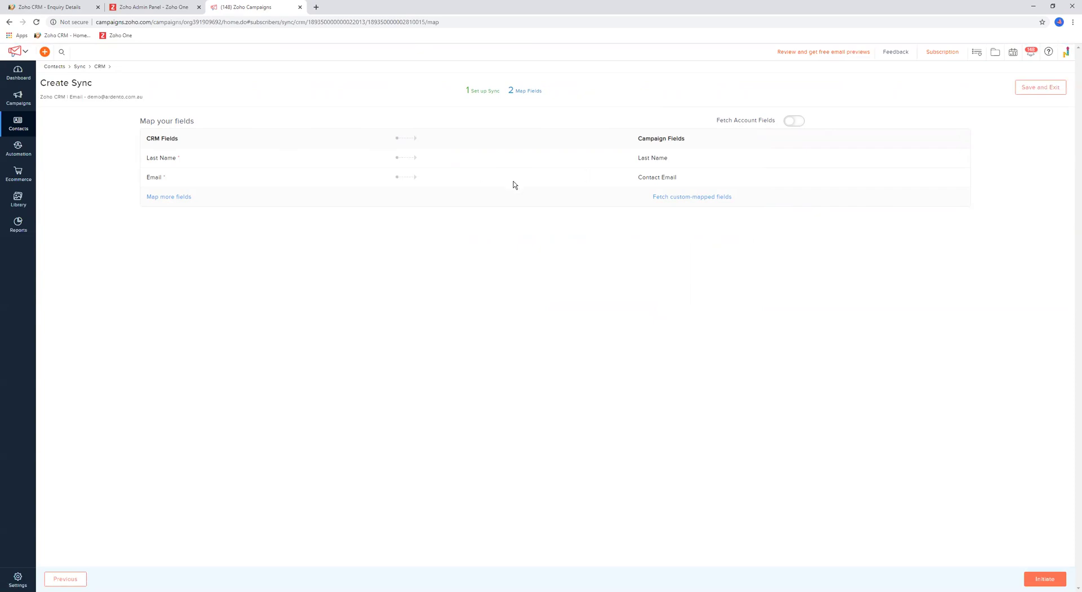
- Examine the default Last Name and Email mappings between the CRM fields and the campaign fields
double_click(183, 142)
left_click(245, 143)
left_click_drag(147, 161, 179, 183)
left_click(181, 163)
left_click(179, 183)
left_click_drag(145, 164, 176, 160)
left_click_drag(638, 159, 713, 162)
left_click_drag(176, 175, 146, 178)
left_click_drag(635, 184, 747, 183)
left_click(351, 219)
- Add a mapping from the CRM field First Name to the campaign field First Name
left_click(180, 198)
left_click(201, 224)
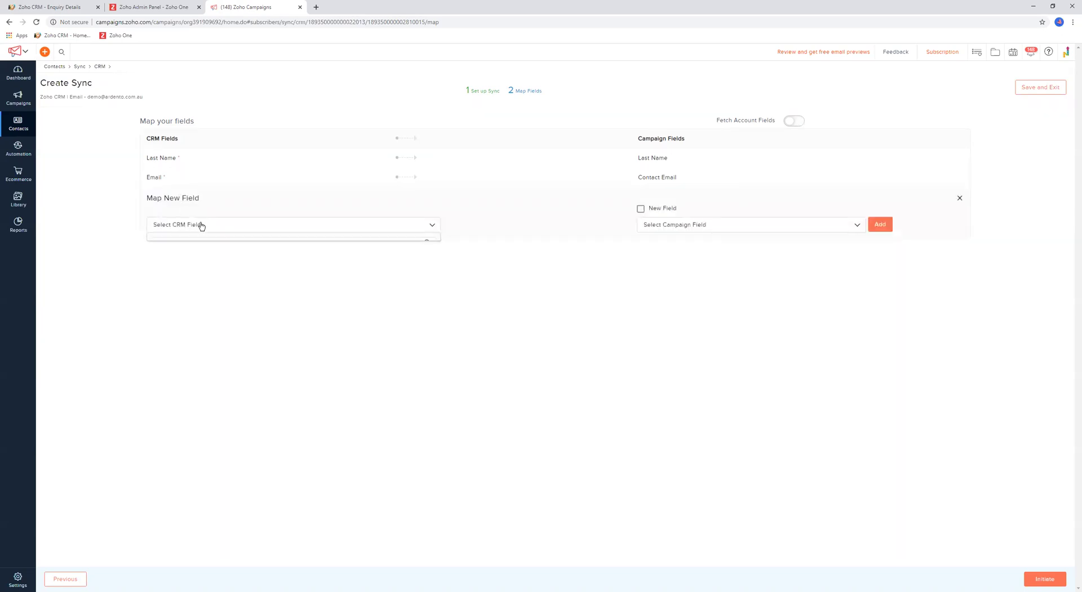
left_click(176, 296)
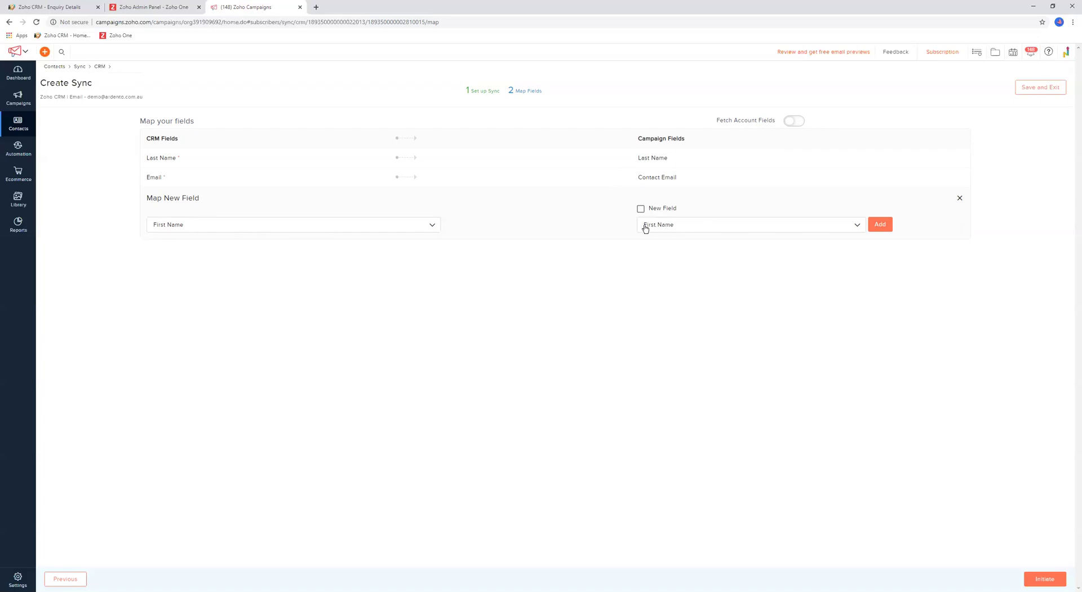
left_click(691, 226)
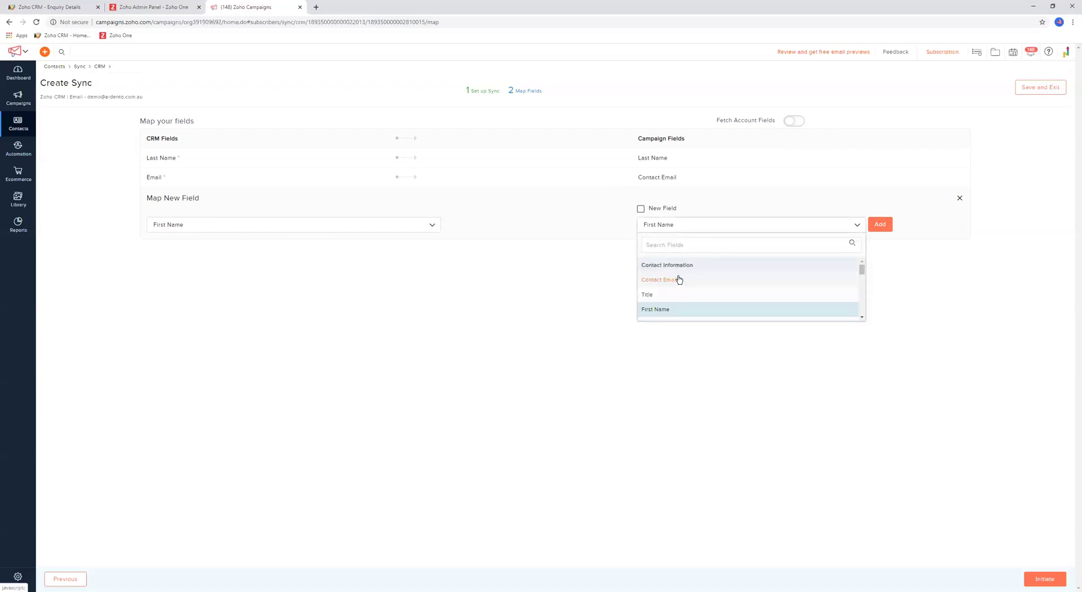
left_click(641, 215)
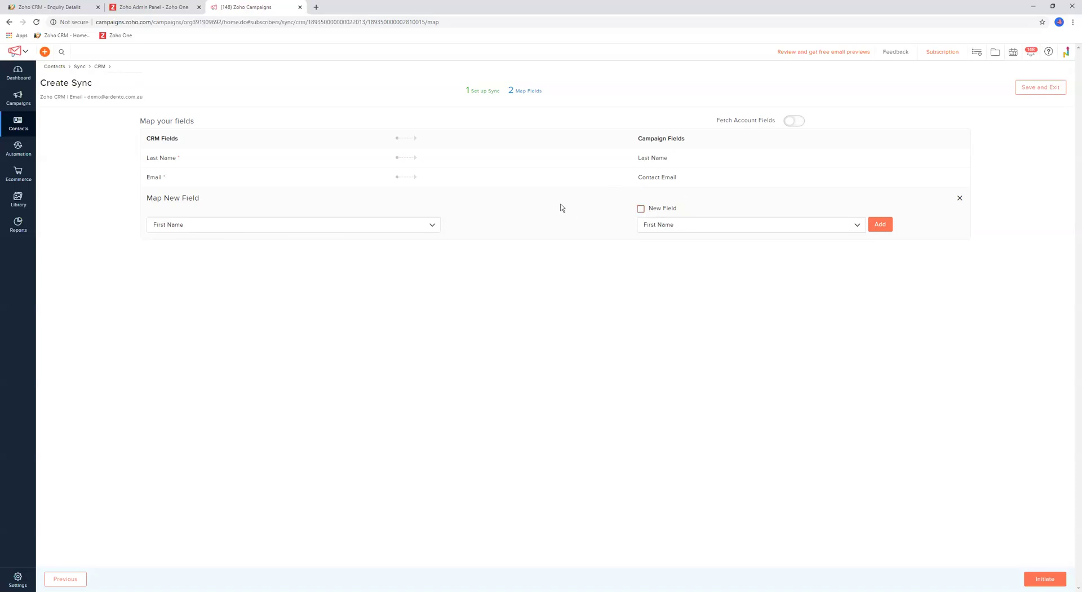
left_click(878, 225)
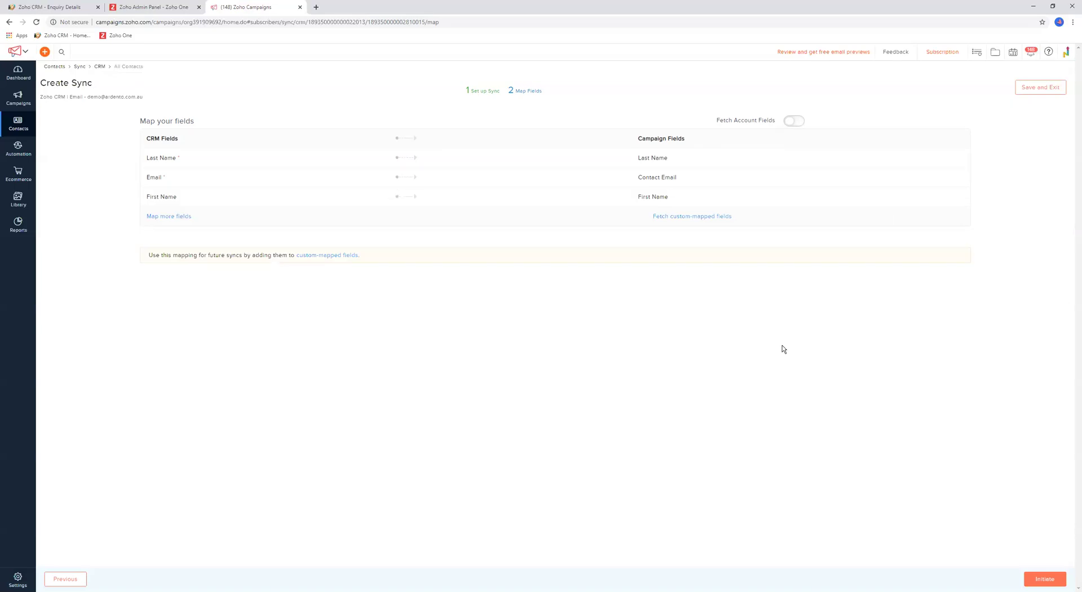
- Map the CRM field Email Opt Out to a new campaign field named Email Opt Out
left_click(166, 219)
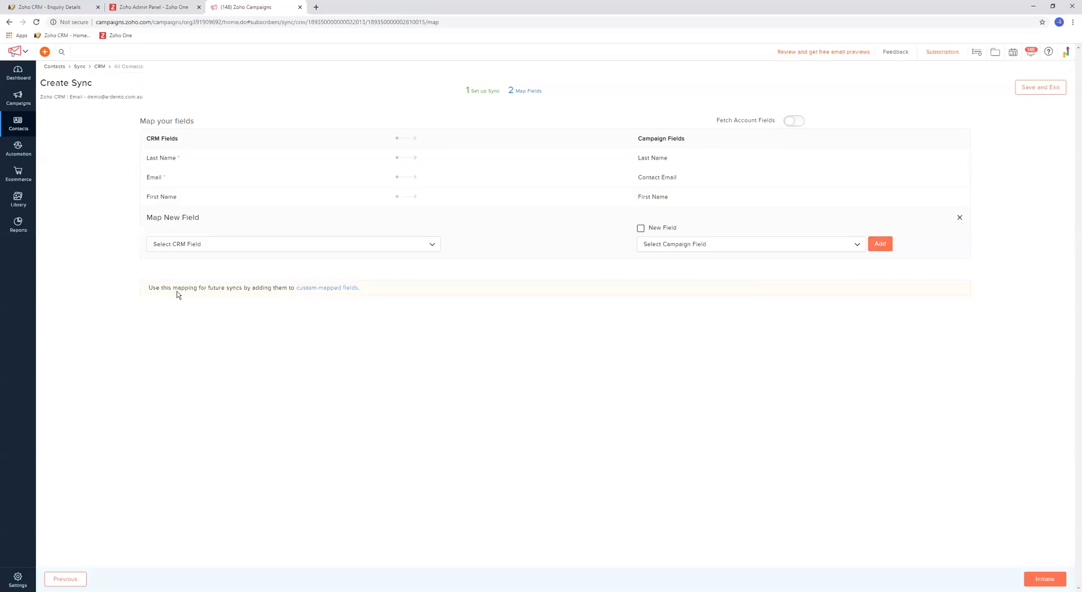
left_click(184, 244)
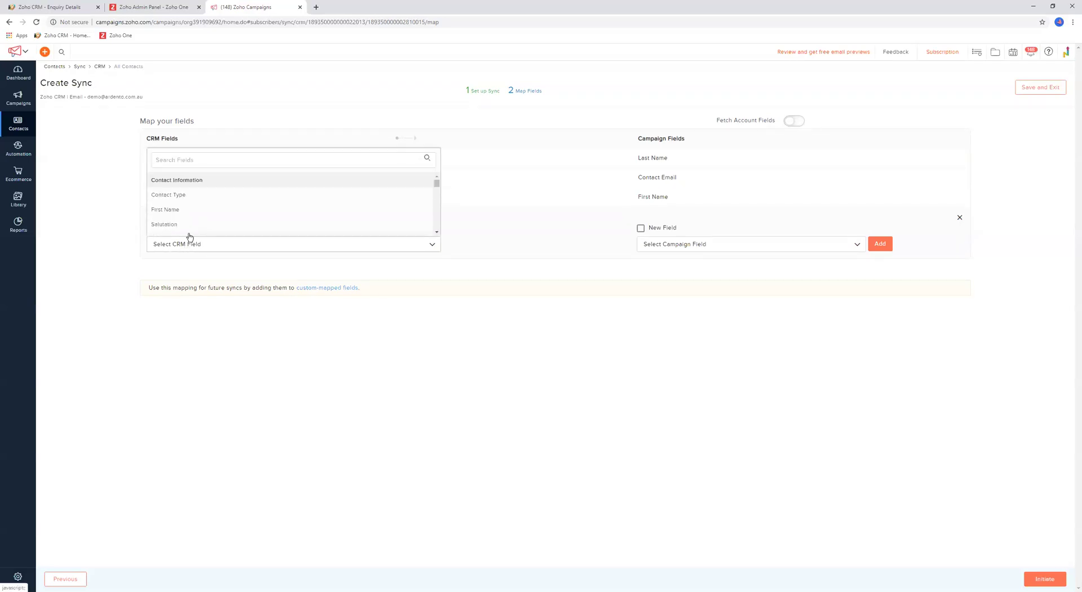
left_click(192, 164)
type("email")
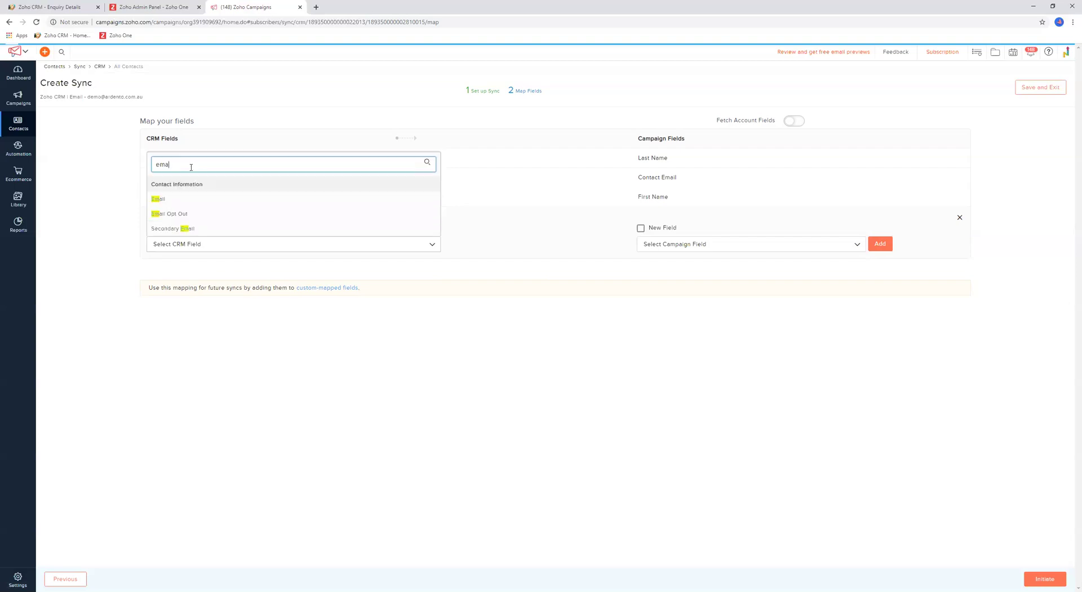
left_click(186, 213)
left_click(679, 245)
left_click(683, 269)
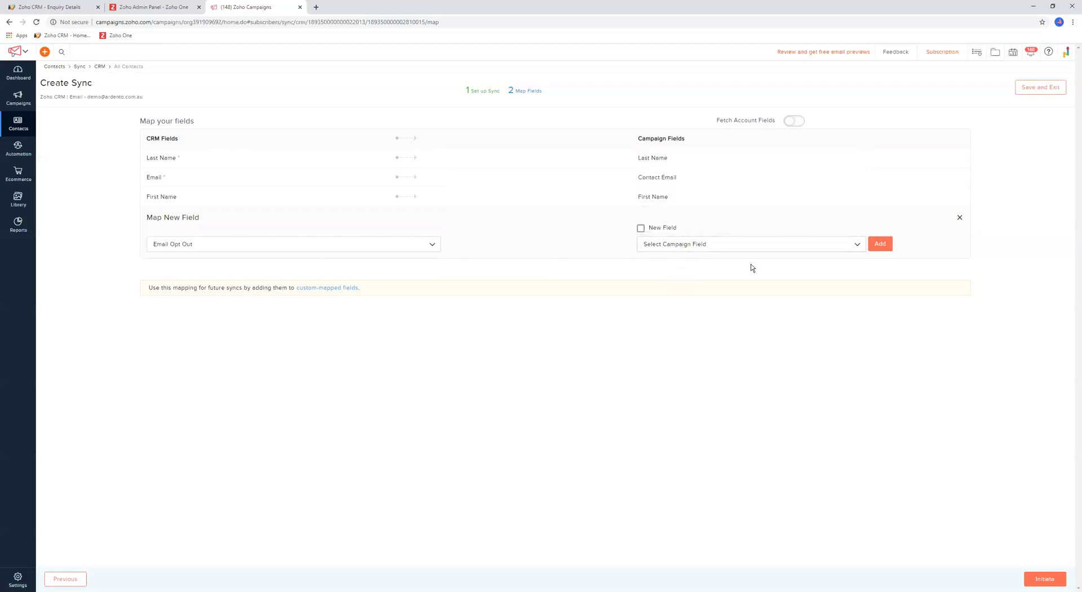
left_click(642, 228)
left_click_drag(652, 227, 680, 228)
key("Return")
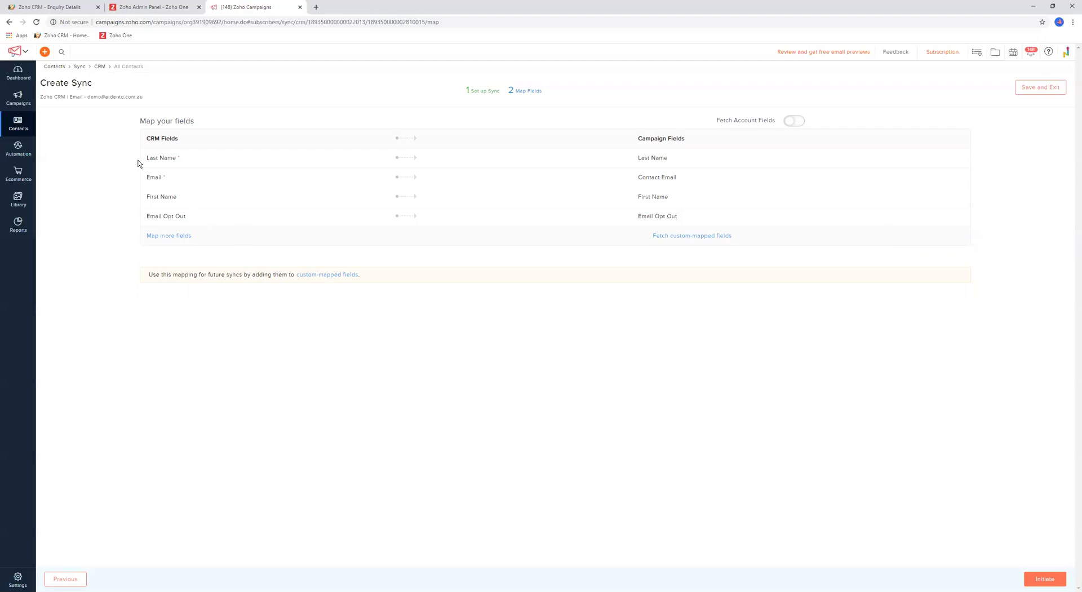
- Check the mapped fields and initiate the All Contacts sync
left_click_drag(145, 157, 157, 183)
left_click(158, 183)
left_click(1043, 578)
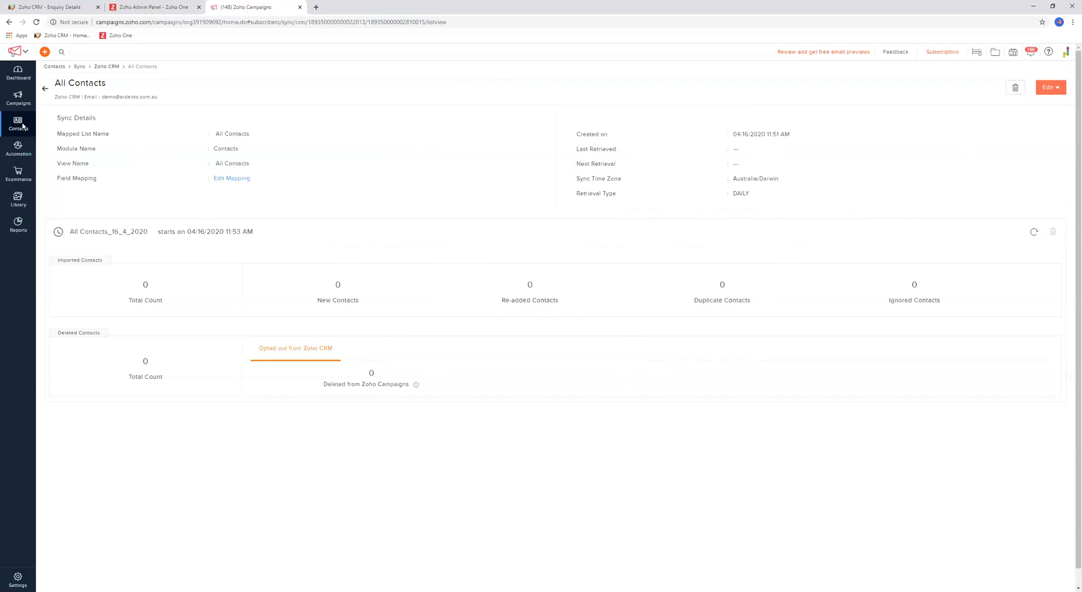
- Open the list of Zoho CRM syncs from the sync services and review its entries
mouse_move(23, 125)
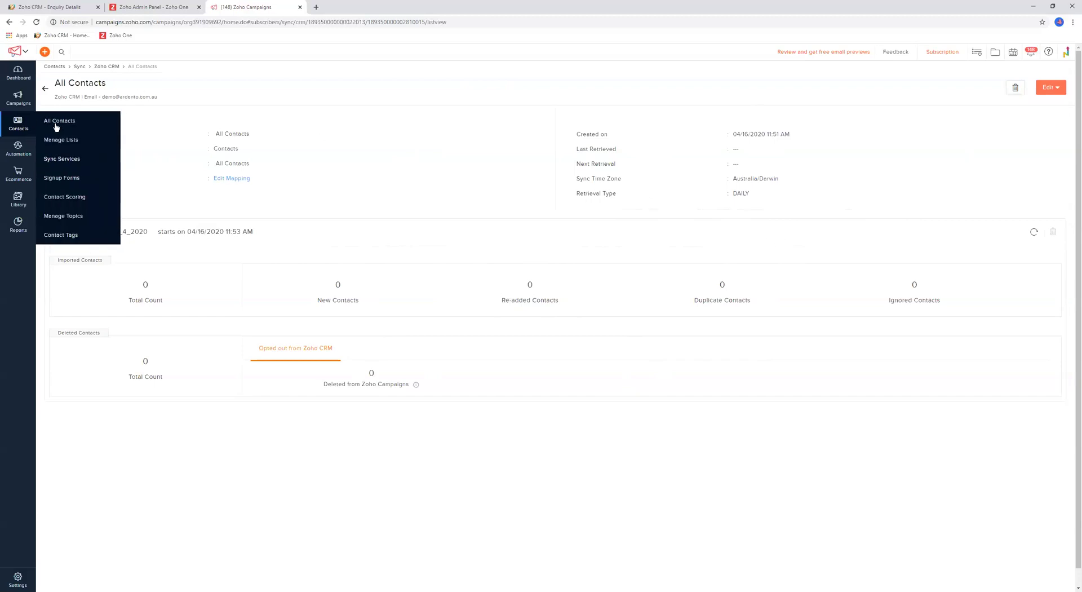
left_click(59, 159)
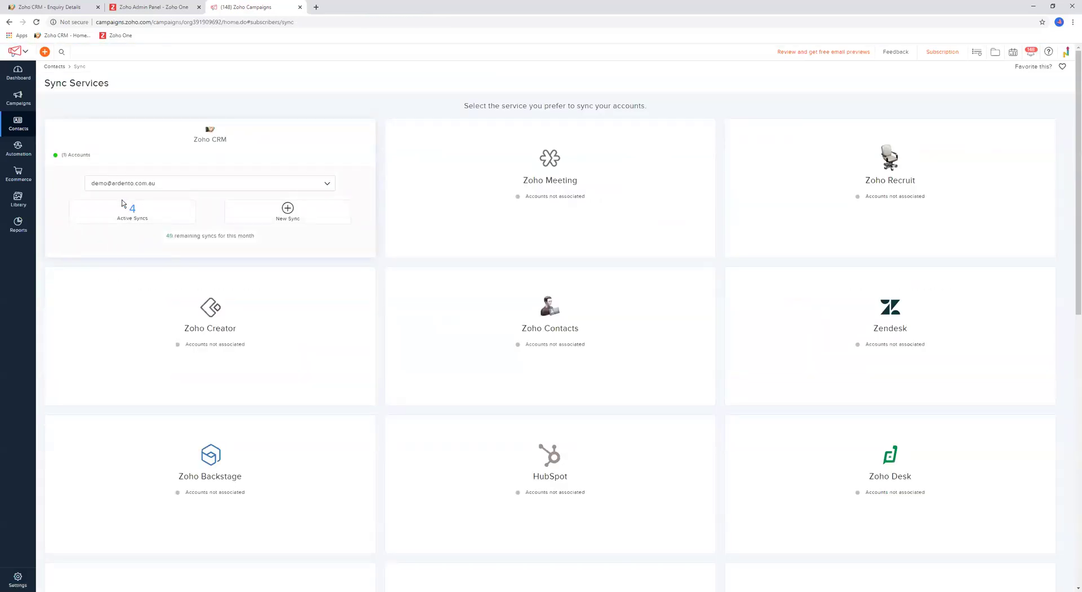
mouse_move(151, 281)
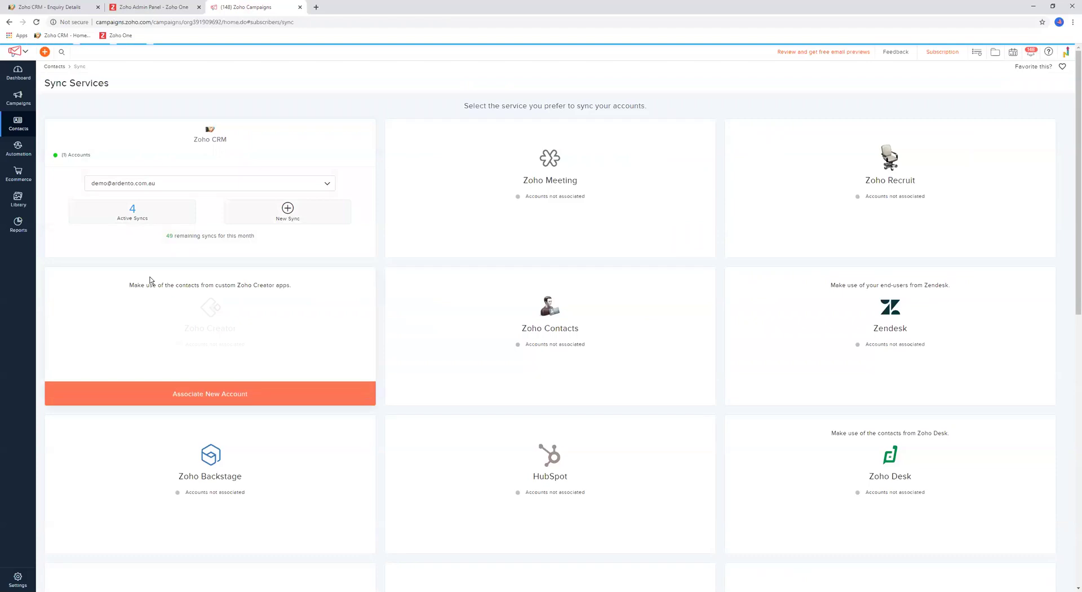
left_click(134, 213)
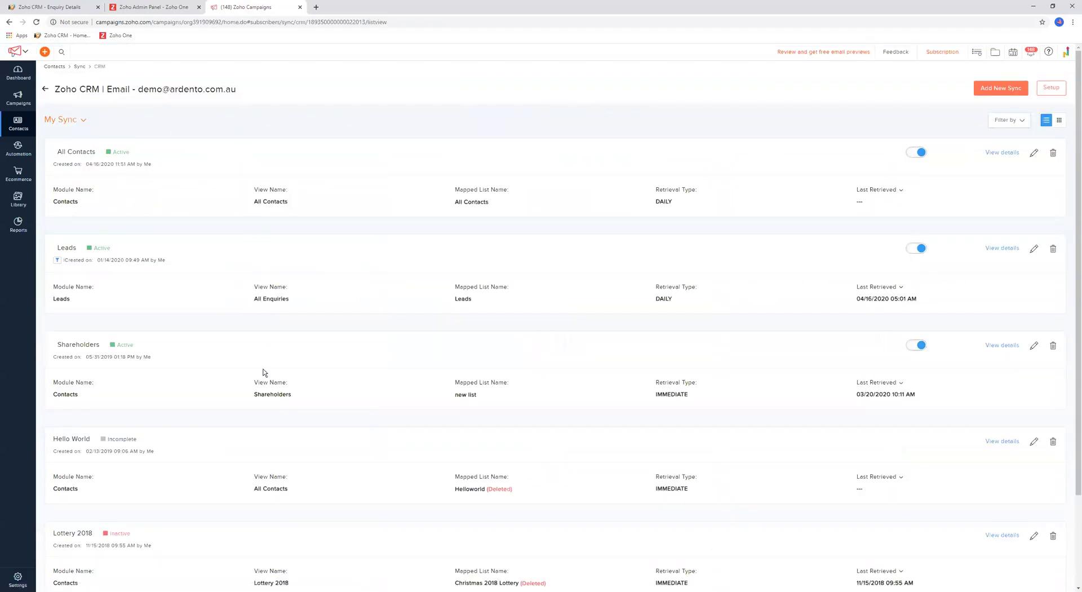
scroll(264, 382, "down", 2)
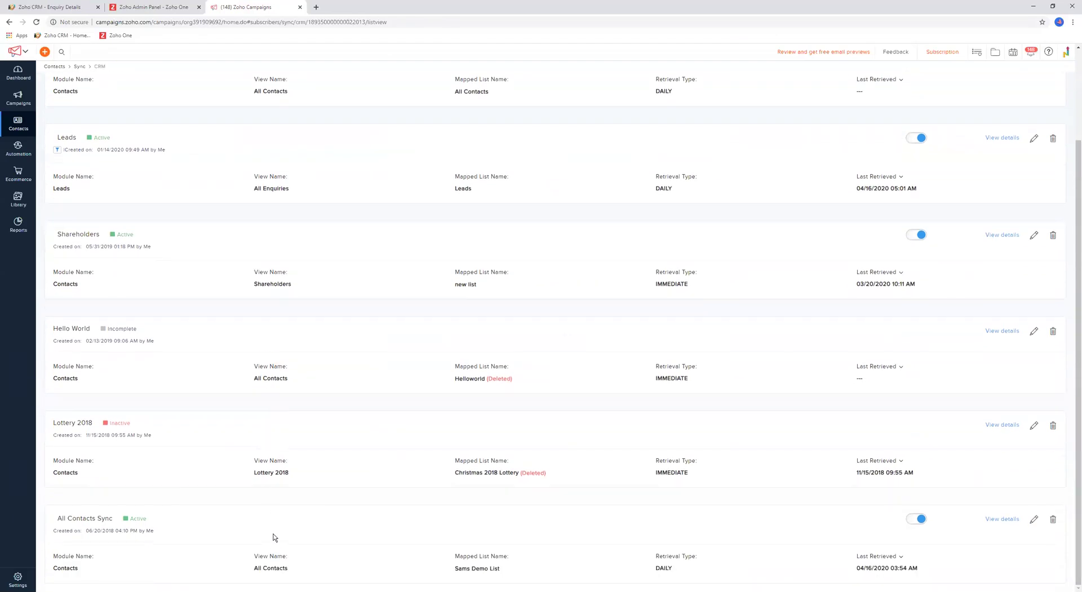
scroll(284, 544, "up", 2)
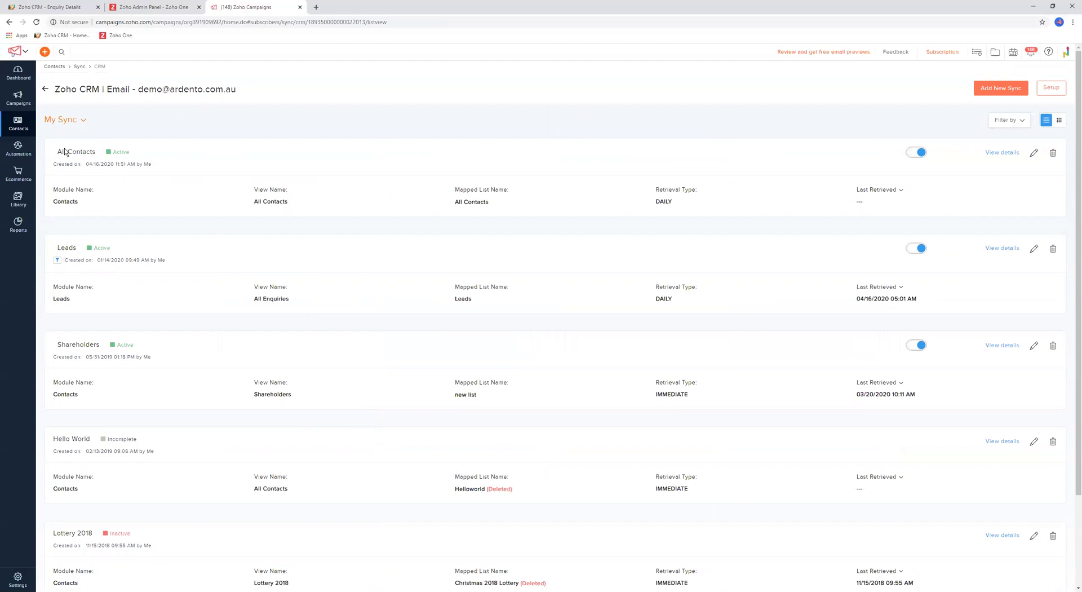
- Review the All Contacts sync entry's module, view, mapped list, retrieval type and last retrieval
double_click(70, 201)
left_click(127, 187)
left_click_drag(255, 201, 307, 203)
left_click(451, 197)
left_click_drag(454, 189, 497, 190)
triple_click(476, 204)
left_click(605, 207)
double_click(663, 204)
left_click(716, 218)
double_click(865, 203)
left_click(868, 209)
- Check the editing options of the All Contacts sync and view its sync details and field mapping
left_click(1035, 152)
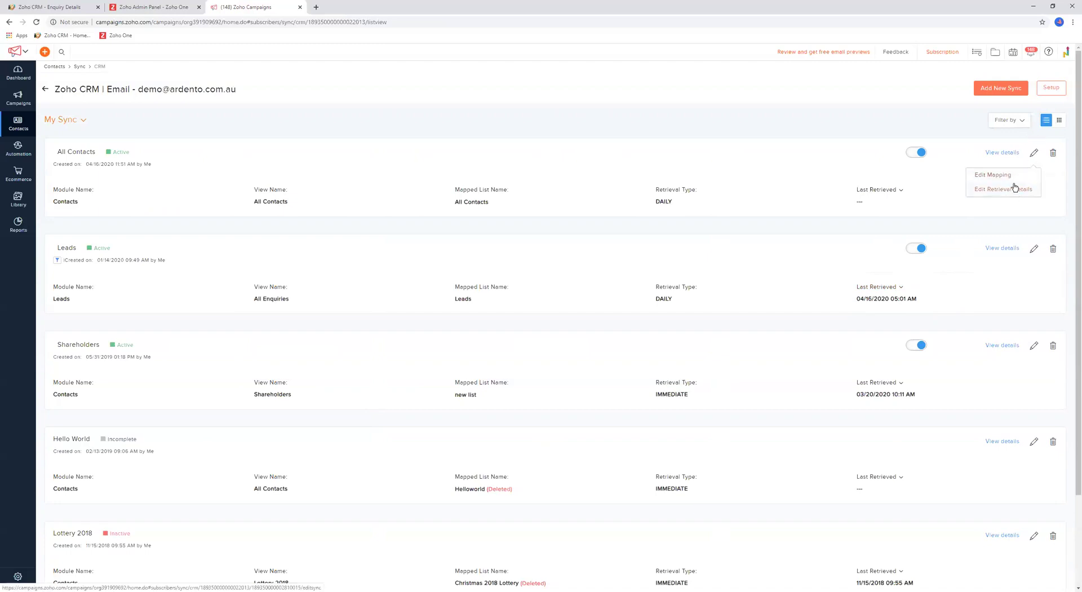
left_click(1009, 153)
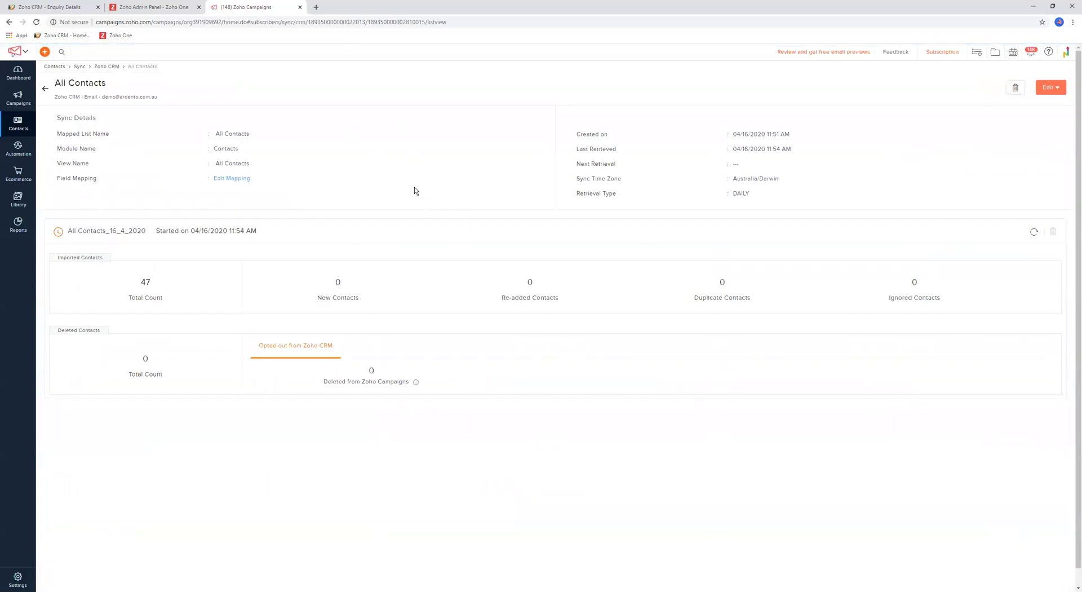
left_click(242, 178)
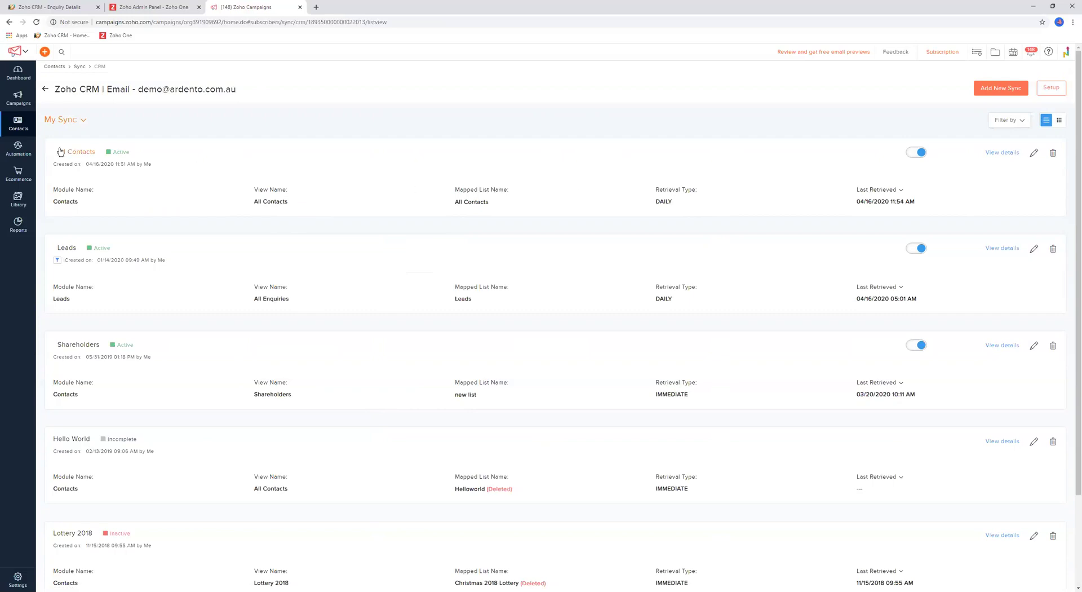
- Open the All Contacts mailing list from the managed lists and display its contacts
left_click(33, 127)
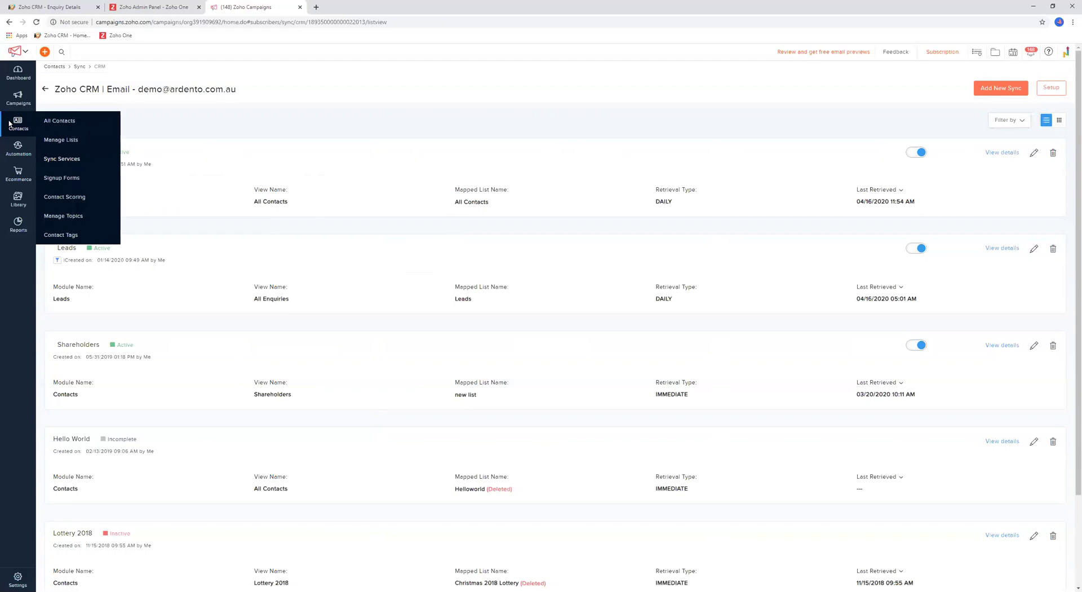
left_click(70, 140)
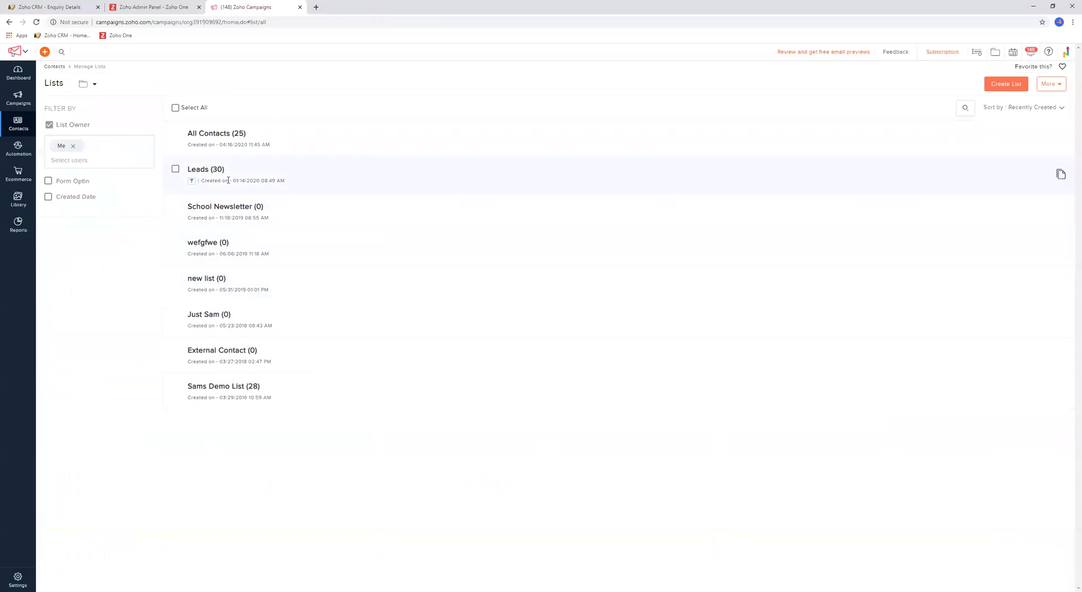
left_click(213, 135)
left_click(205, 136)
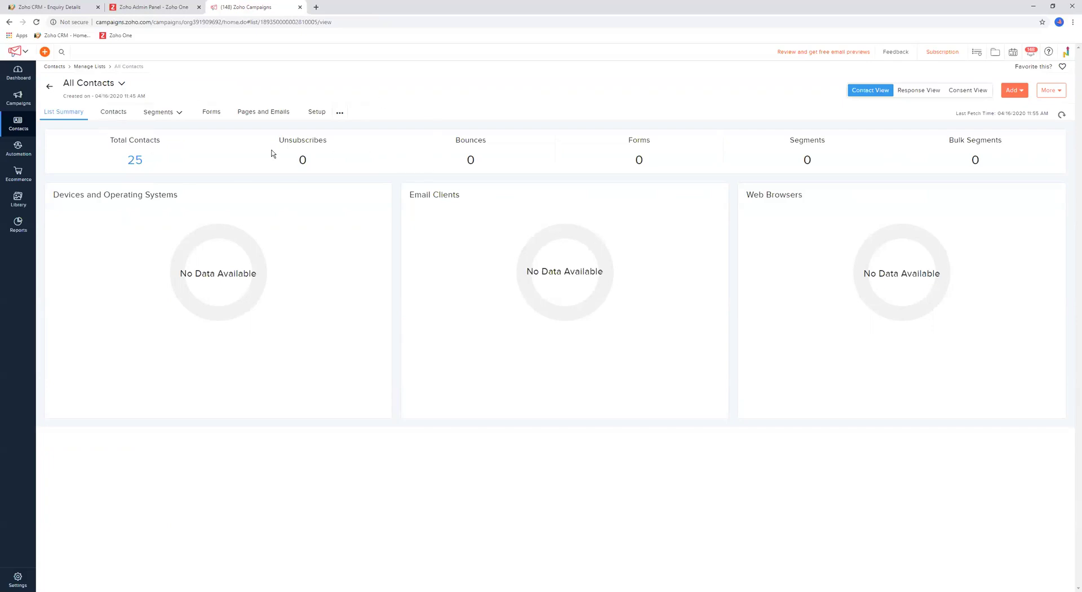
left_click(112, 113)
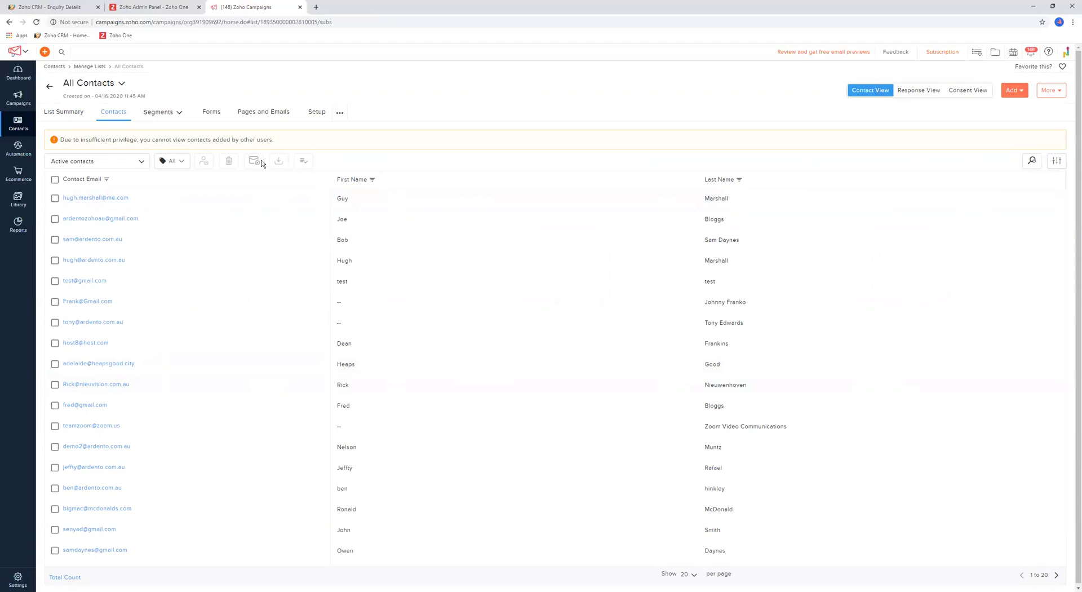
- Add the Email Opt Out column to the All Contacts list's contact table and check its values
left_click(1056, 162)
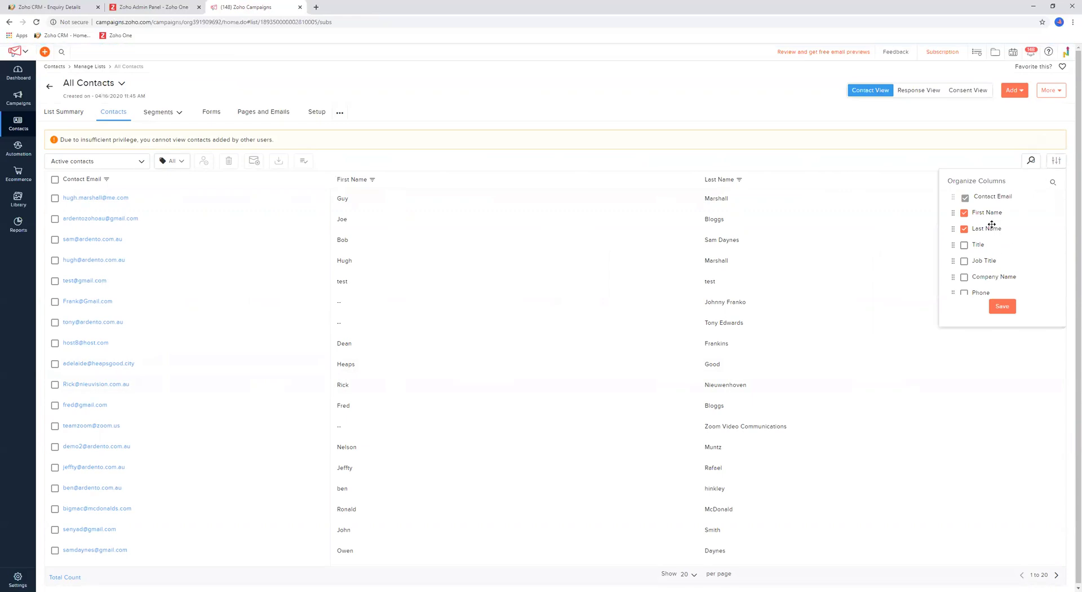
left_click(1056, 161)
left_click(1051, 161)
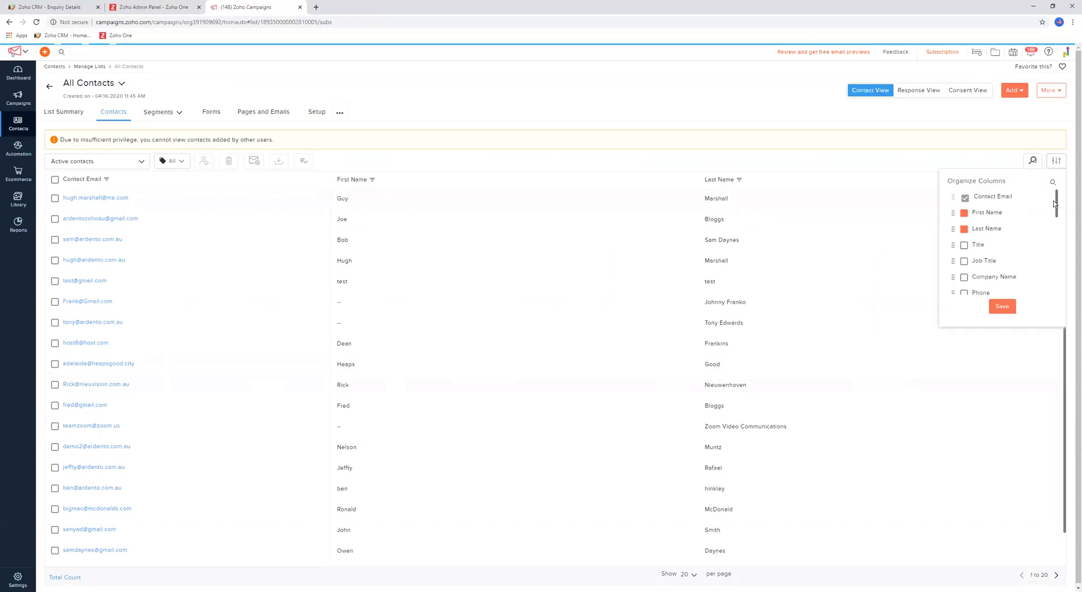
scroll(1021, 258, "down", 3)
scroll(1019, 258, "down", 6)
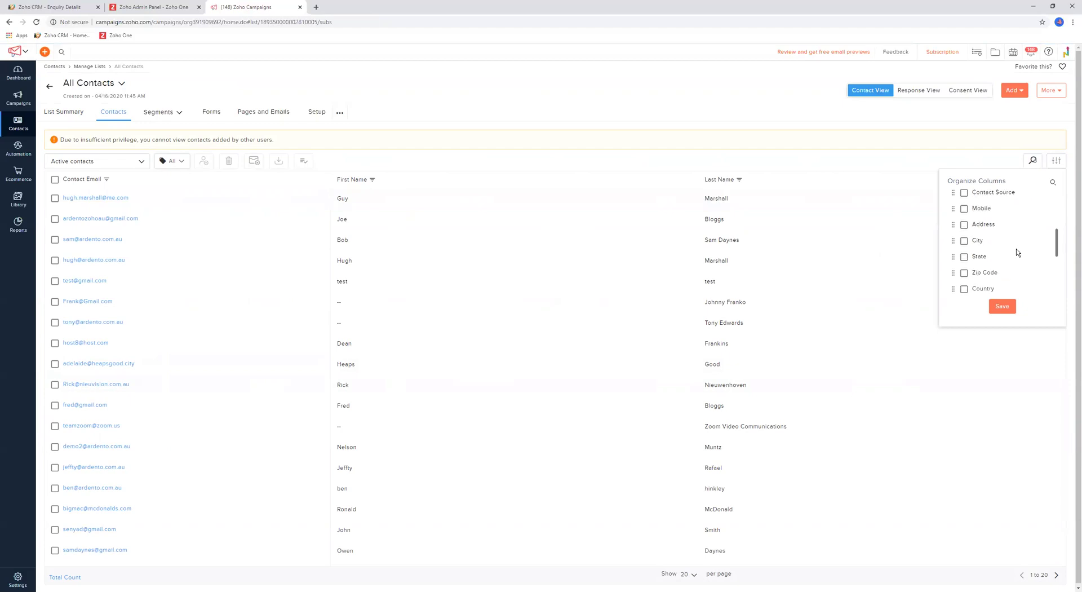
left_click(964, 285)
left_click(1002, 304)
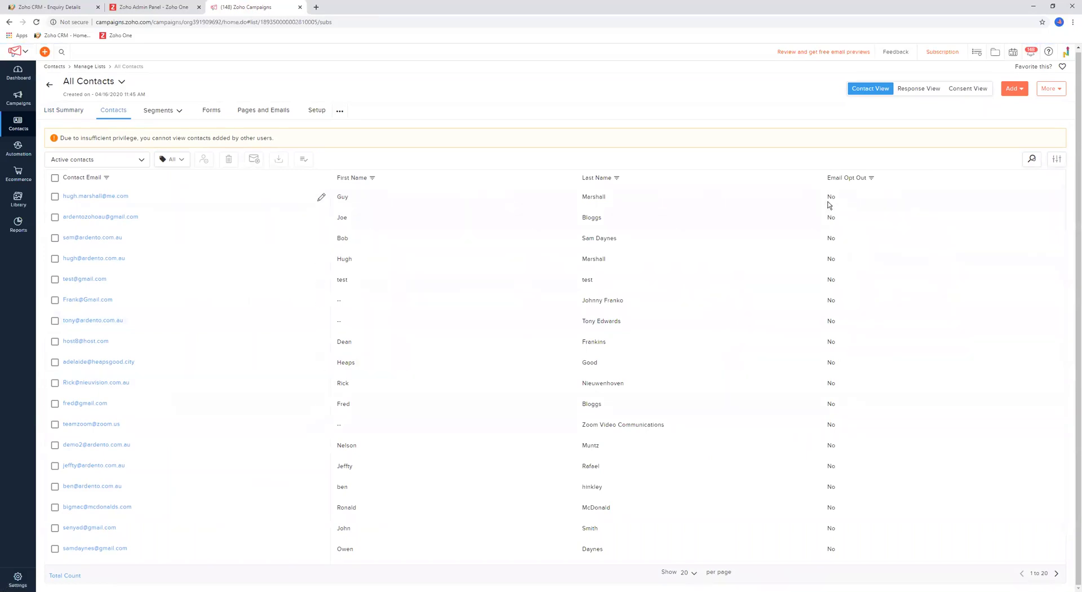
scroll(846, 360, "down", 1)
scroll(842, 410, "up", 1)
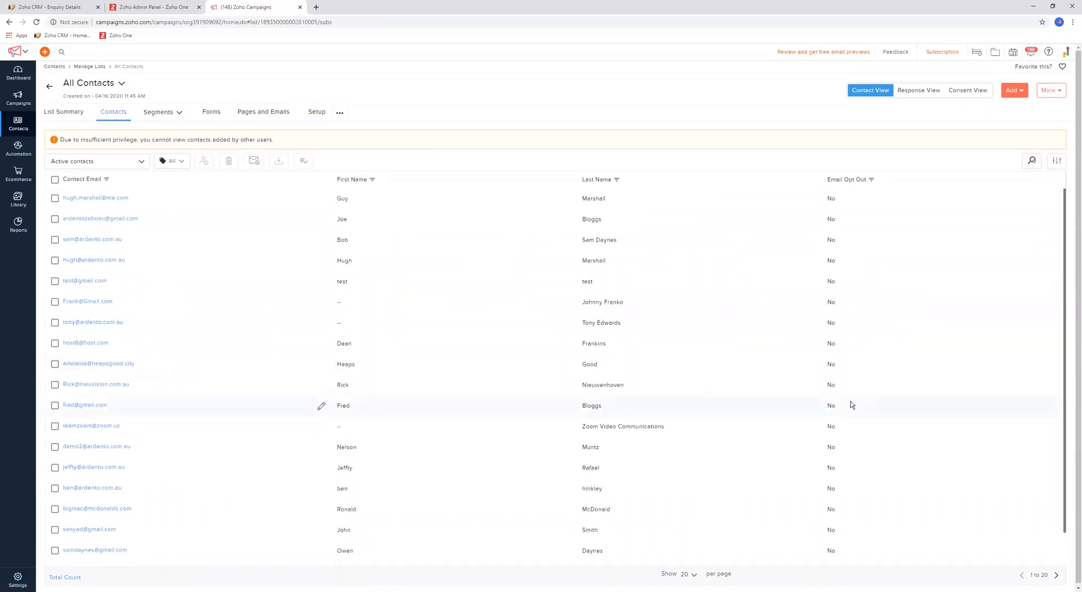
- View the All Contacts list's segments, signup forms, and pages and emails
left_click(163, 115)
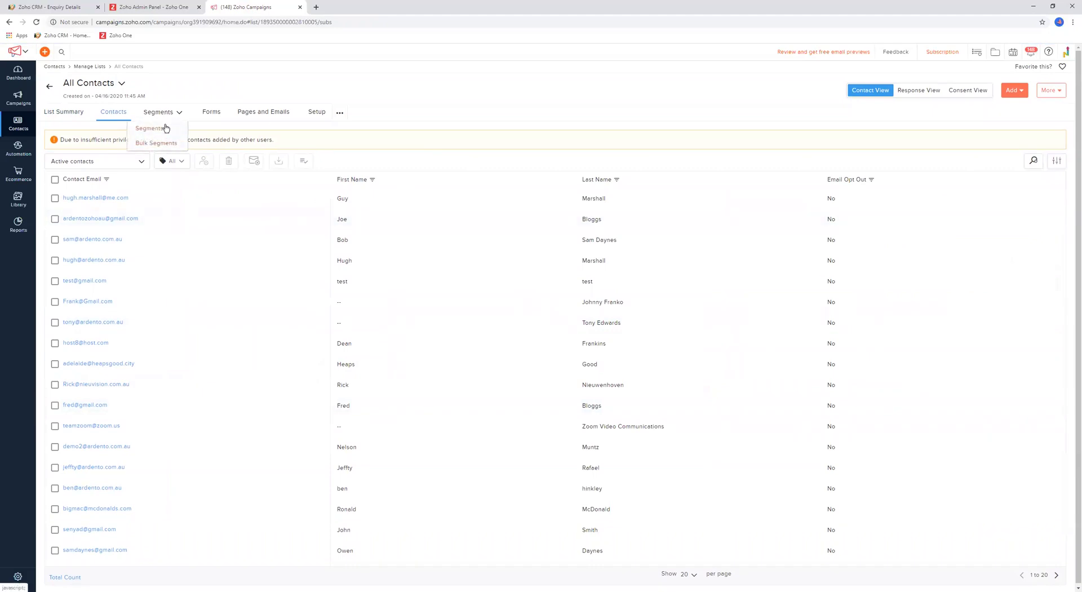
left_click(165, 130)
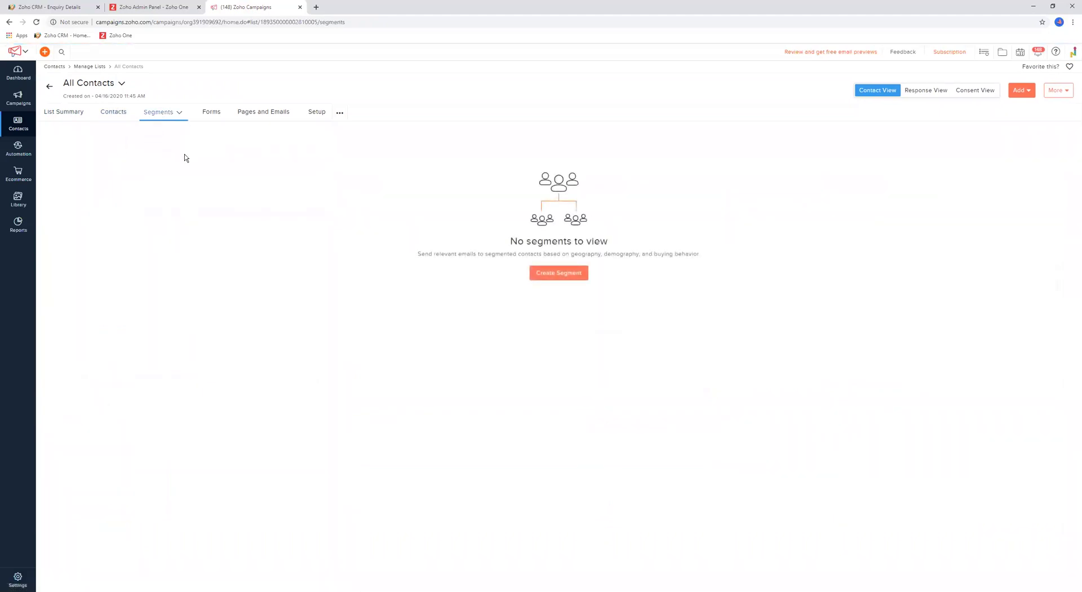
left_click(205, 115)
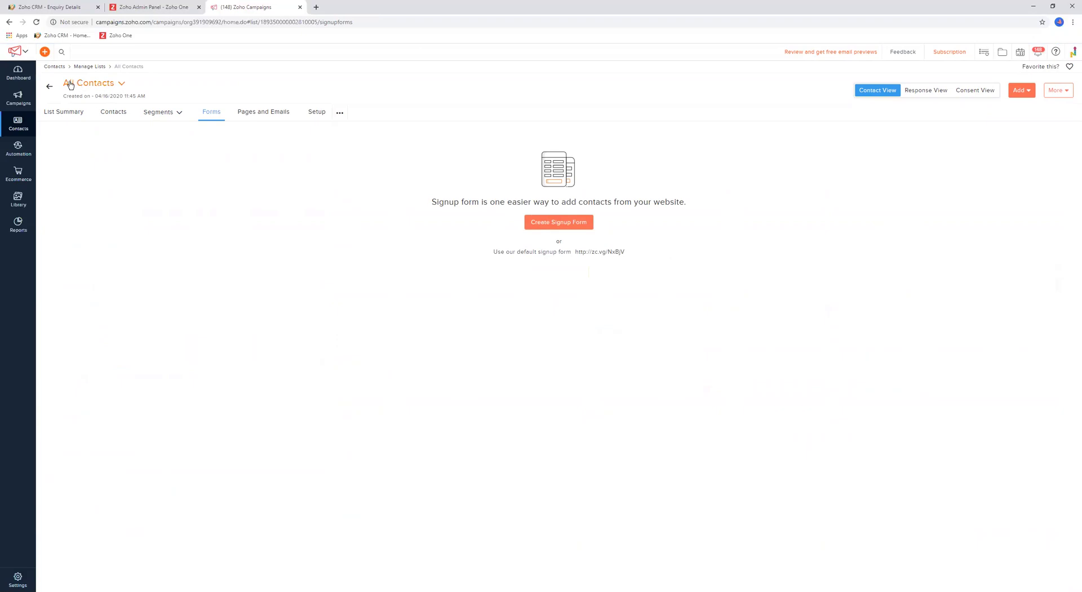
left_click(248, 115)
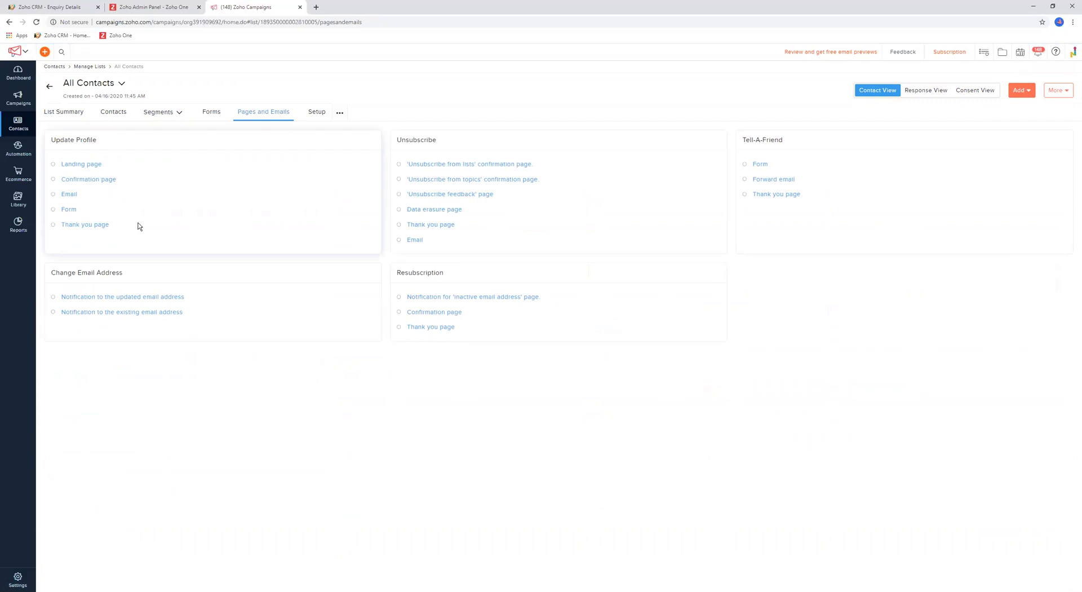
- View the All Contacts list's setup and preview its default signup form in a new browser tab, returning to the setup
left_click(315, 112)
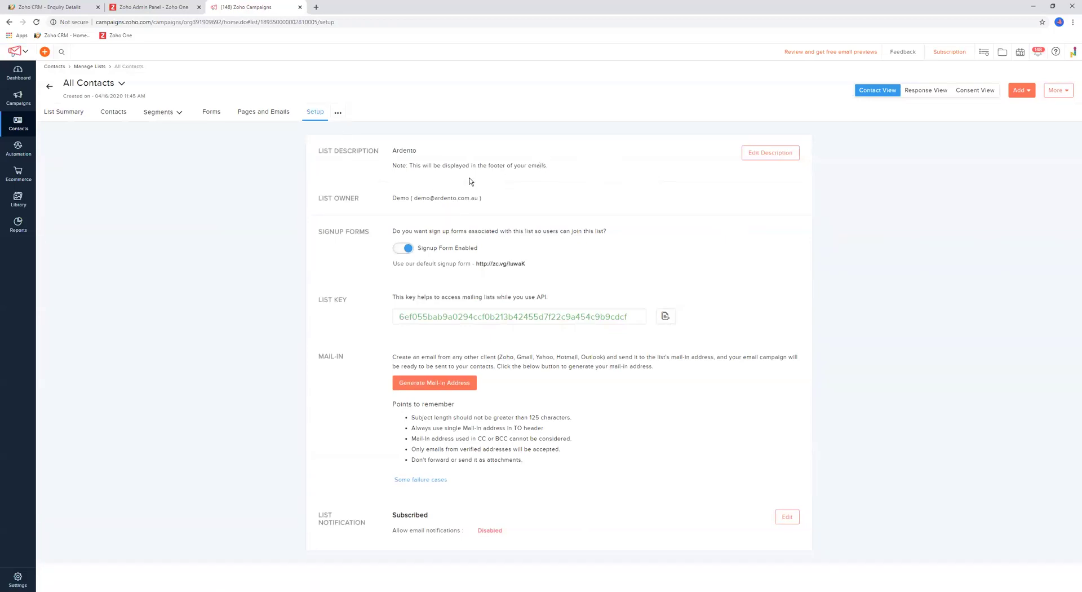
left_click_drag(423, 248, 454, 248)
left_click(466, 249)
right_click(497, 263)
triple_click(485, 264)
left_click(480, 263)
mouse_move(478, 263)
left_mouse_down()
mouse_move(525, 263)
mouse_move(525, 231)
mouse_move(479, 263)
left_mouse_up()
double_click(509, 263)
right_click(478, 264)
left_click(505, 282)
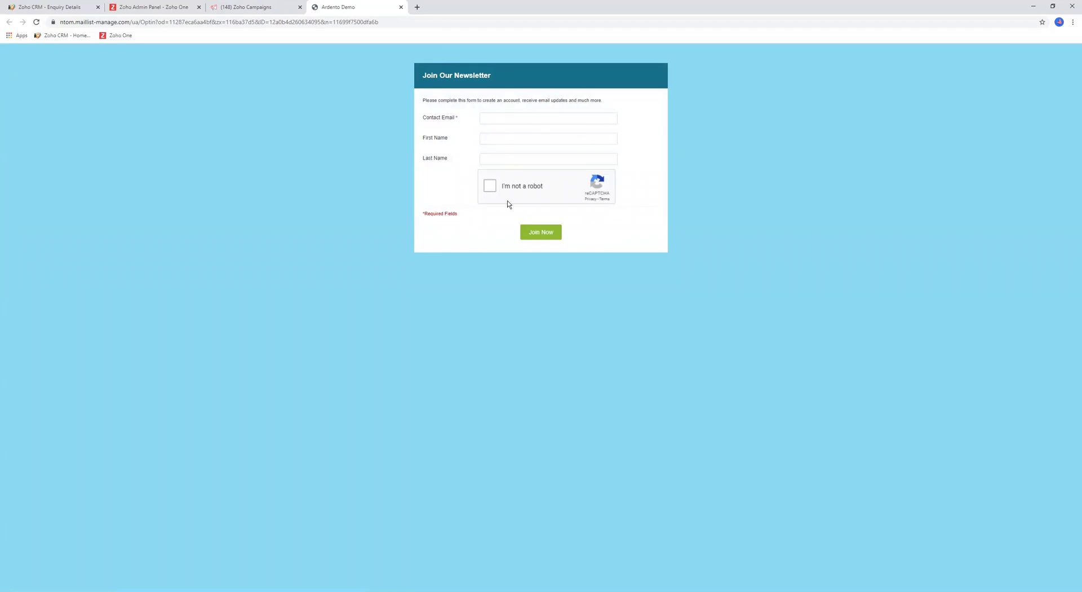
left_click(256, 8)
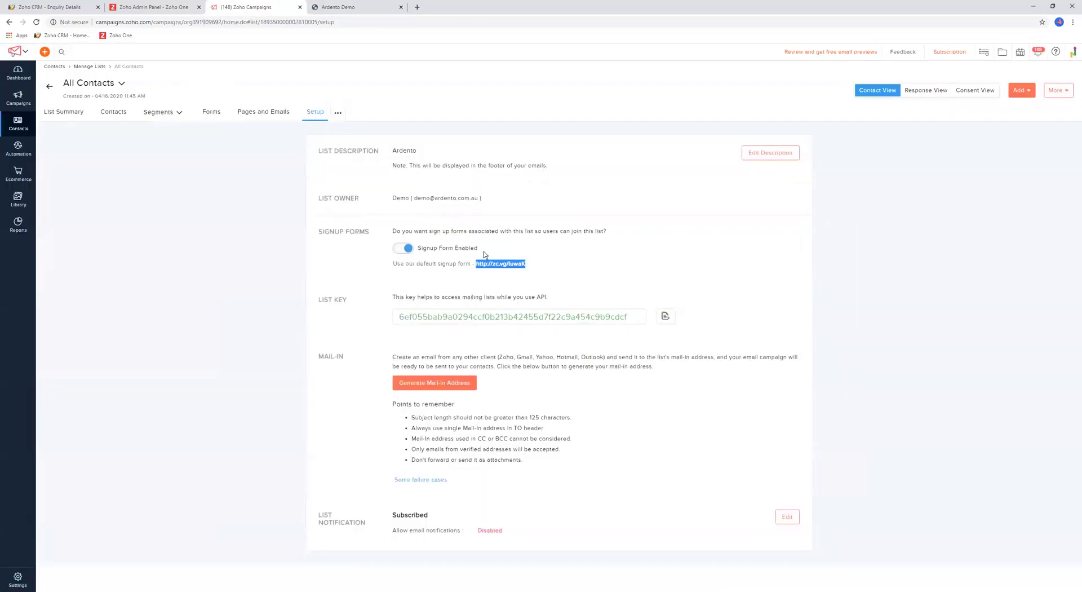
- Check the email notification setting in the All Contacts list's setup
left_click(563, 254)
left_click_drag(396, 529, 444, 530)
left_click(450, 530)
- View the campaigns and the webhook options associated with the All Contacts list
left_click(338, 114)
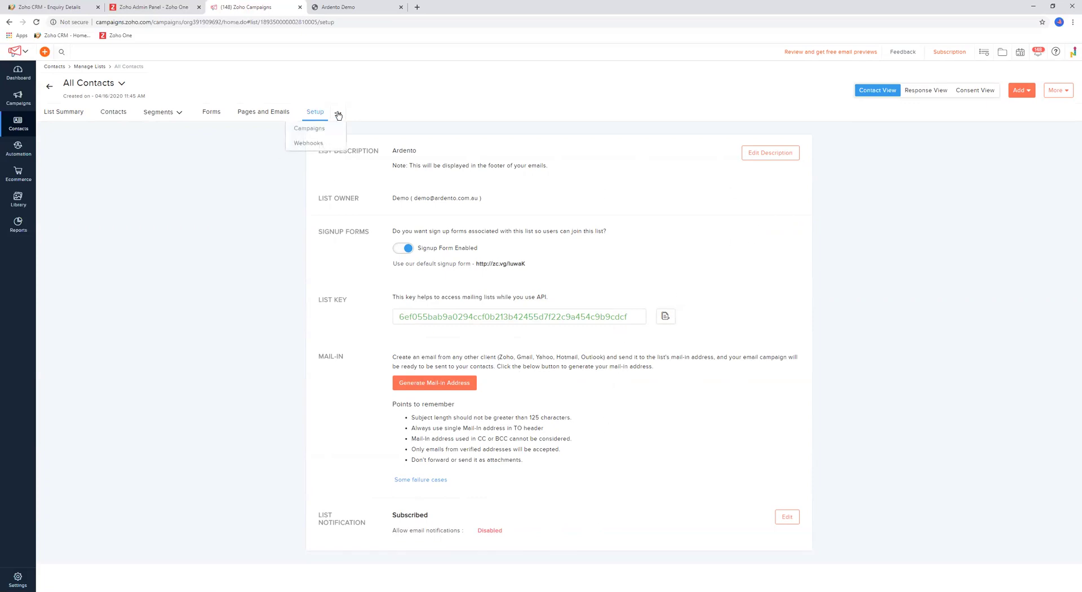
left_click(310, 128)
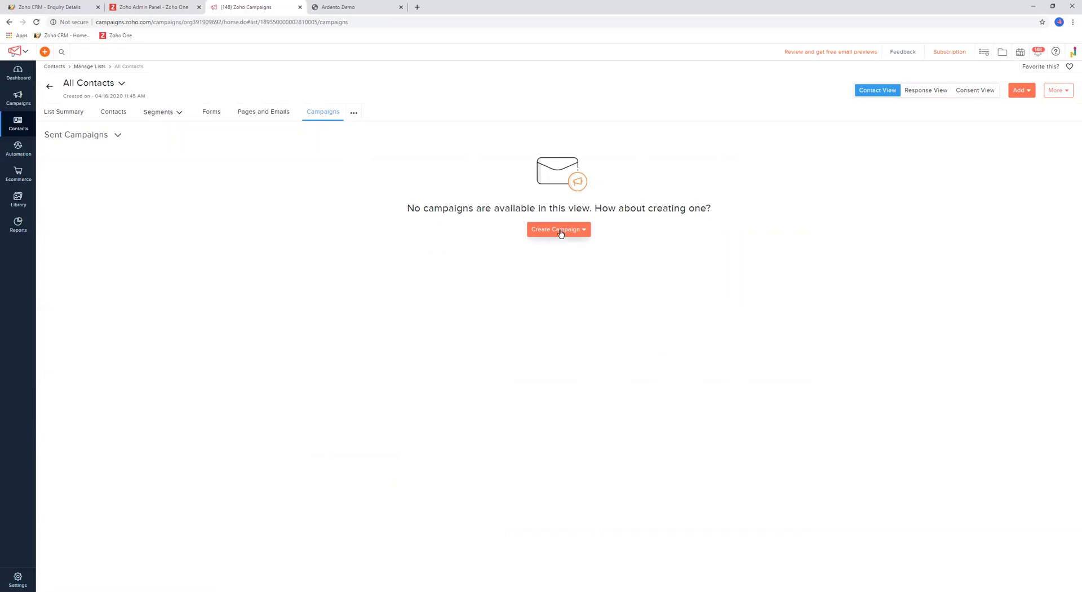
left_click(352, 113)
left_click(331, 129)
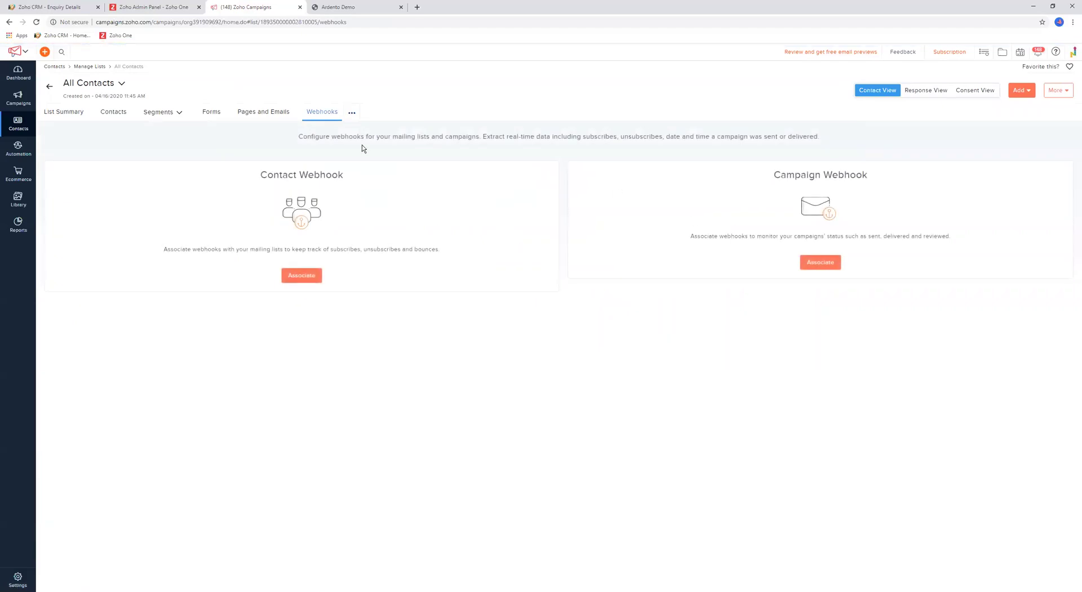
mouse_move(326, 115)
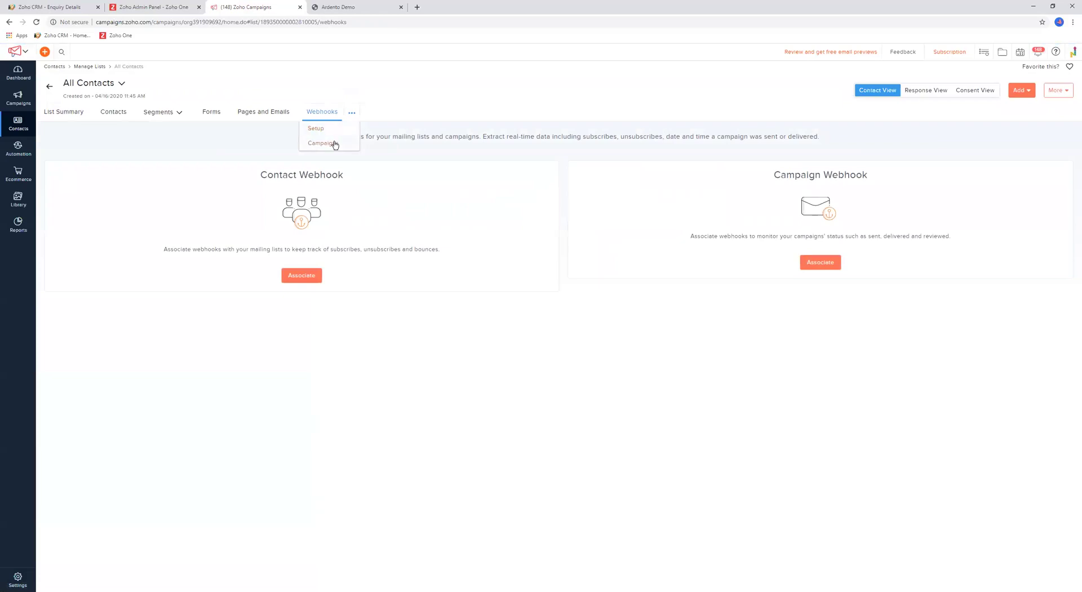